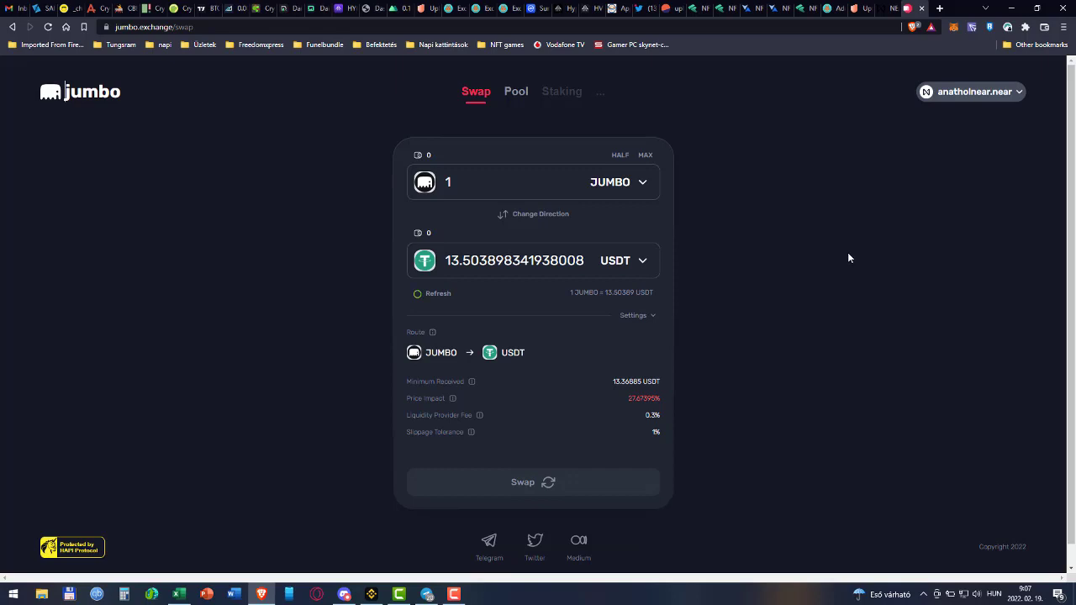
Review Jumbo Exchange's early adopter rewards tweet and Uplift project page, check its linked website, and return to the Jumbo swap form
click(641, 9)
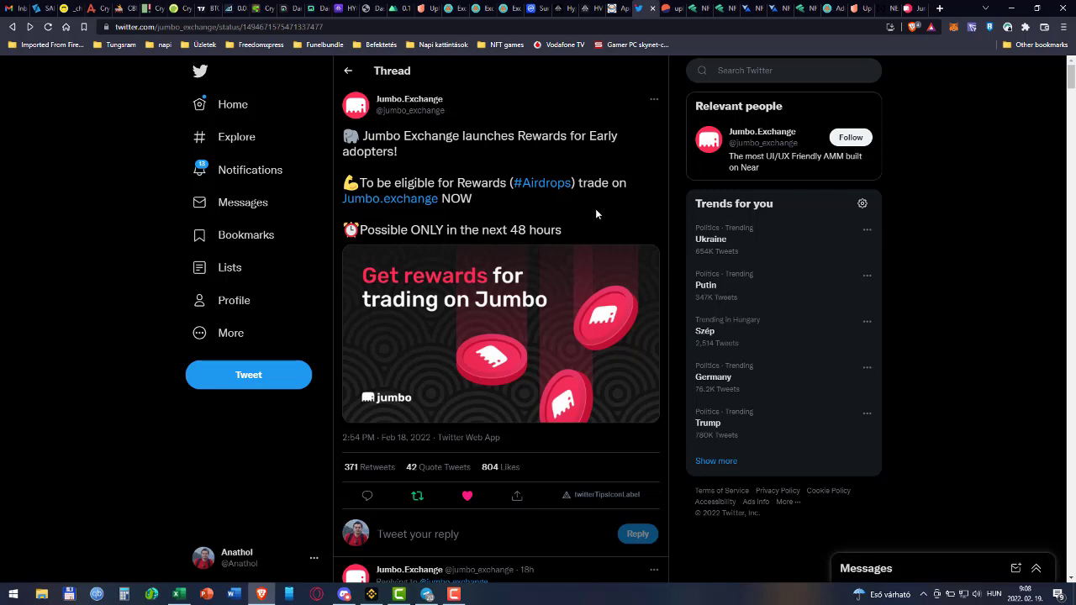
click(869, 8)
click(866, 8)
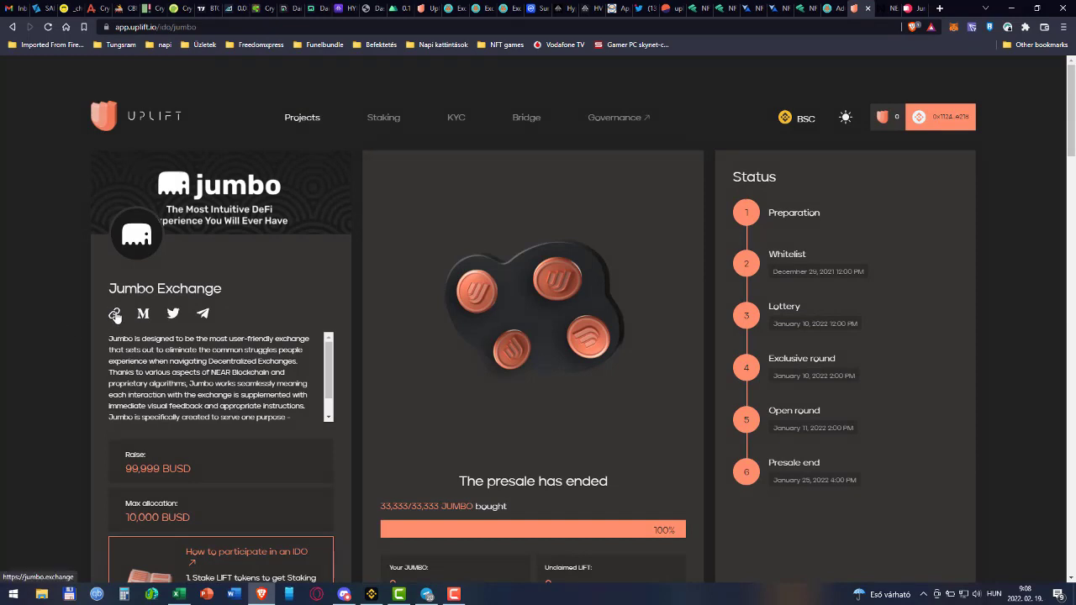
click(115, 314)
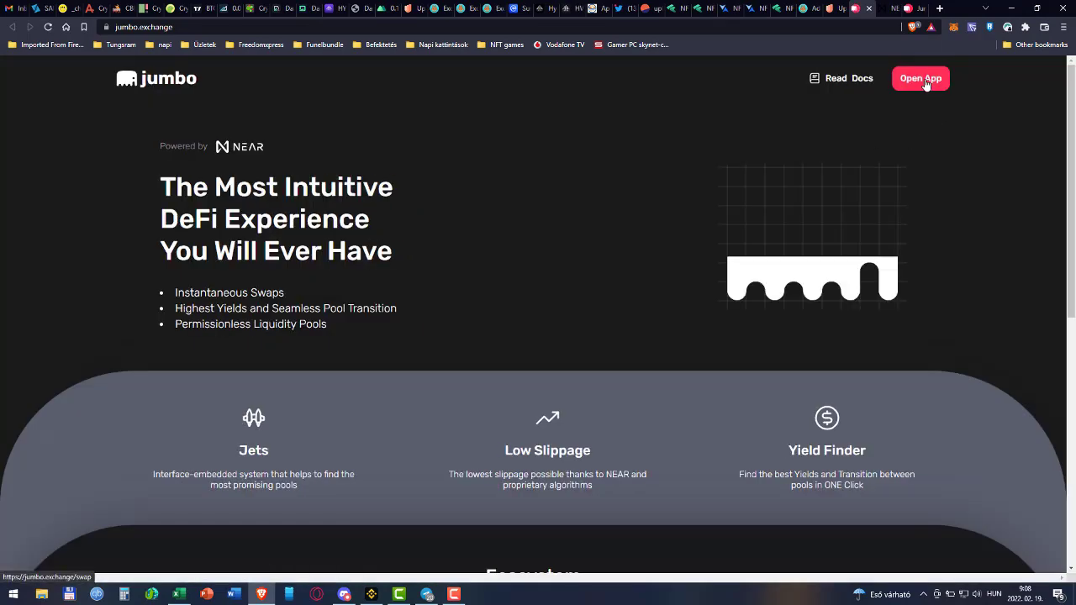
click(870, 9)
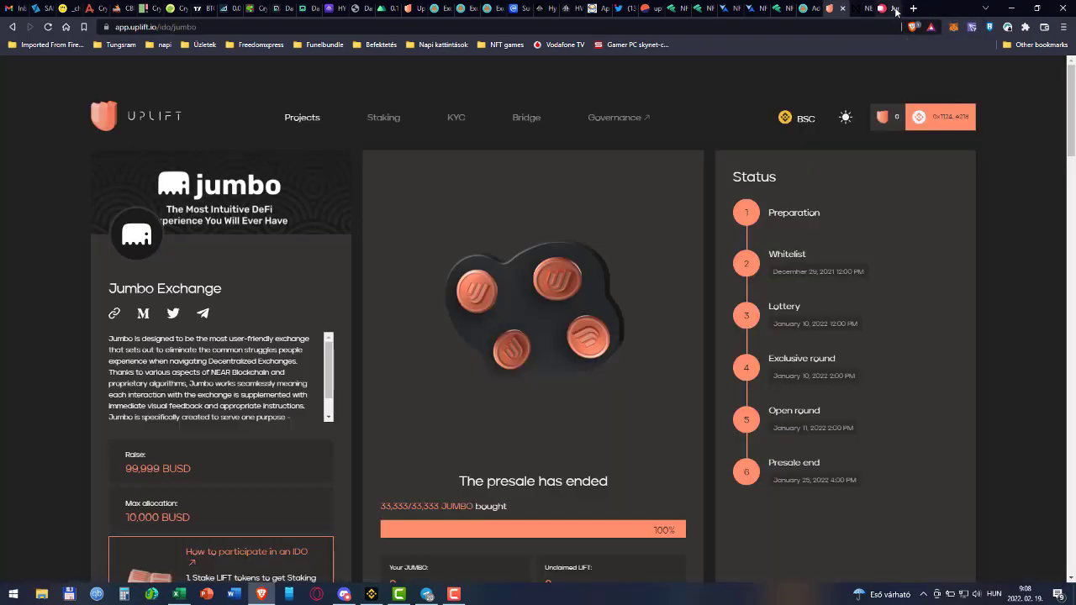
click(884, 8)
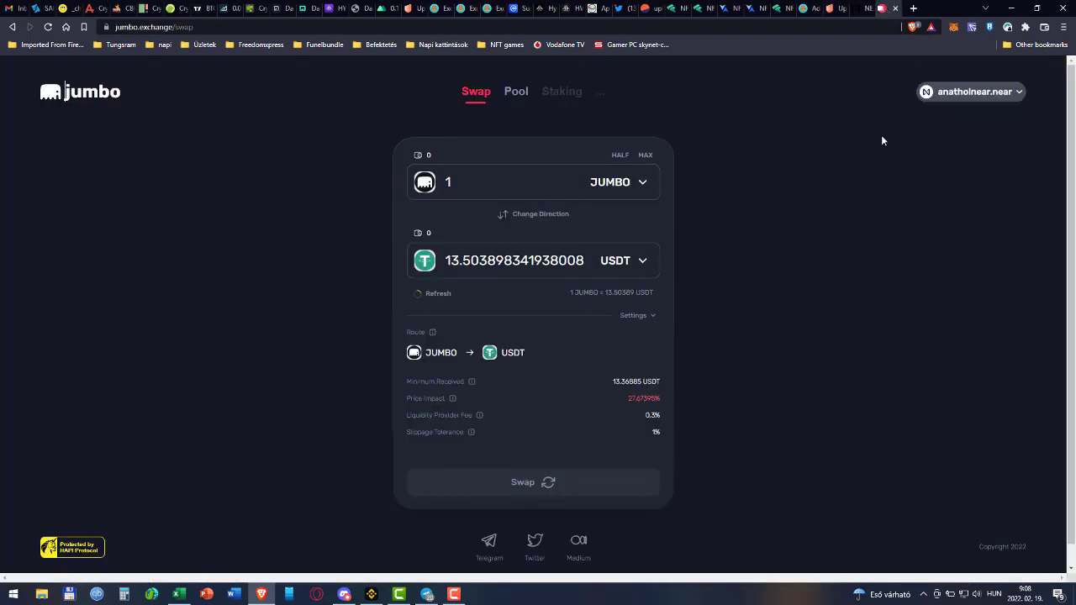
Keep JUMBO as the token to swap from and set the token to receive to wNEAR
click(641, 186)
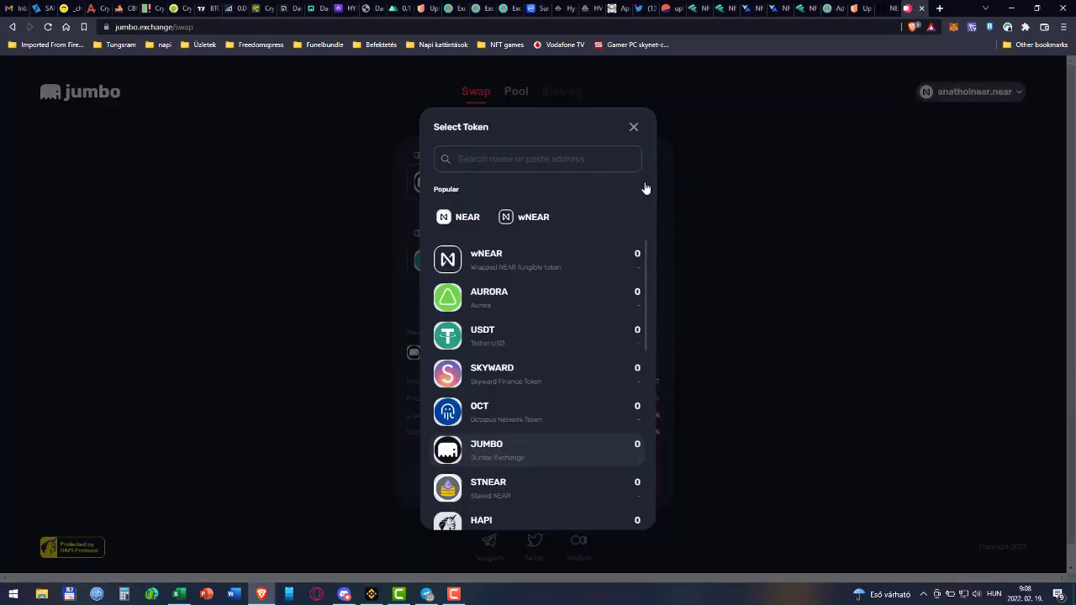
click(635, 127)
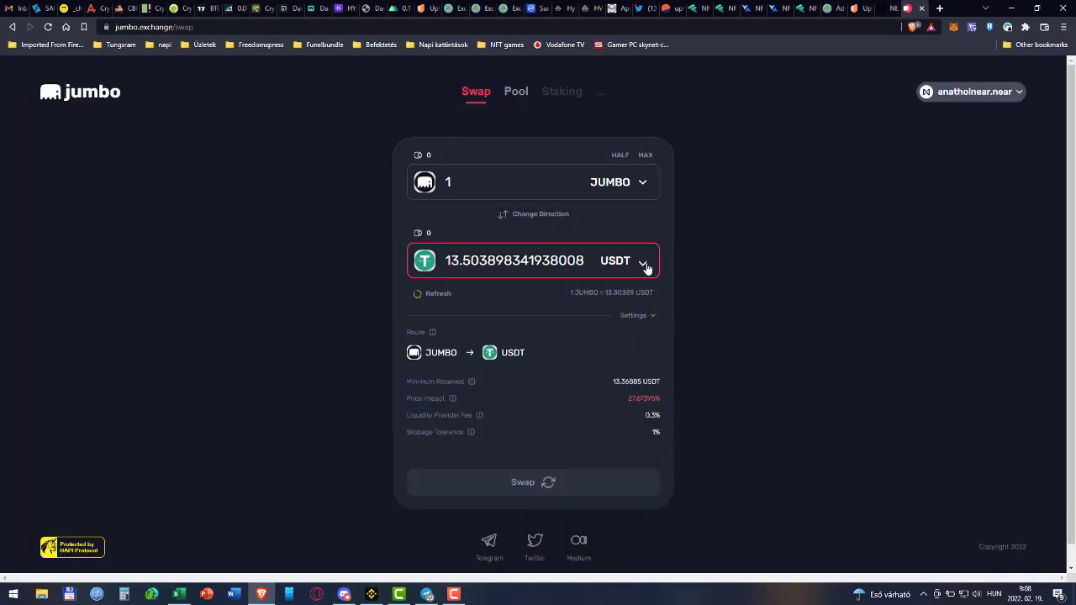
click(644, 265)
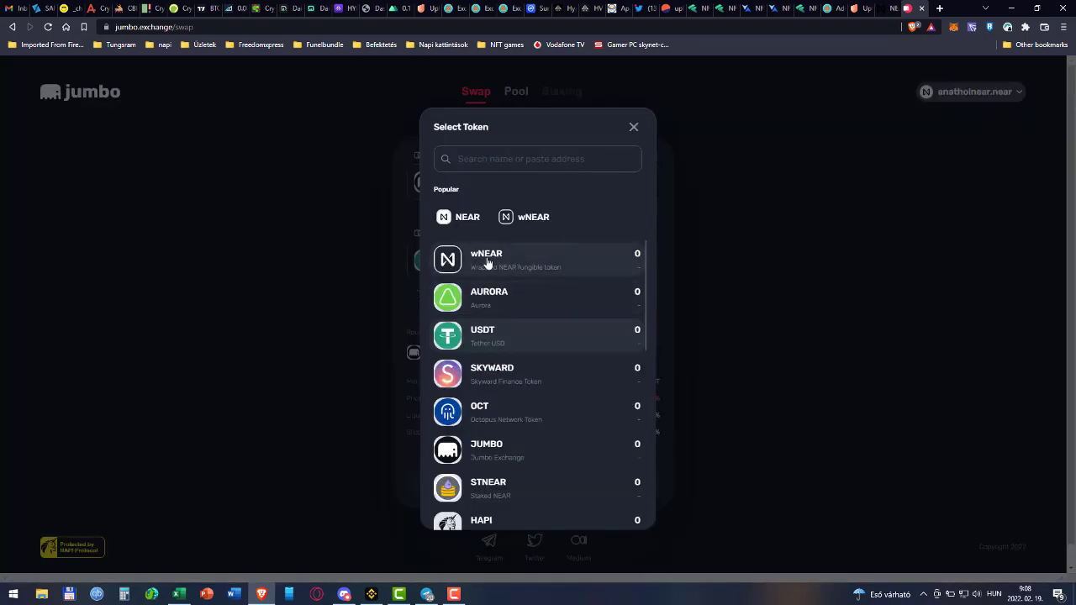
click(489, 262)
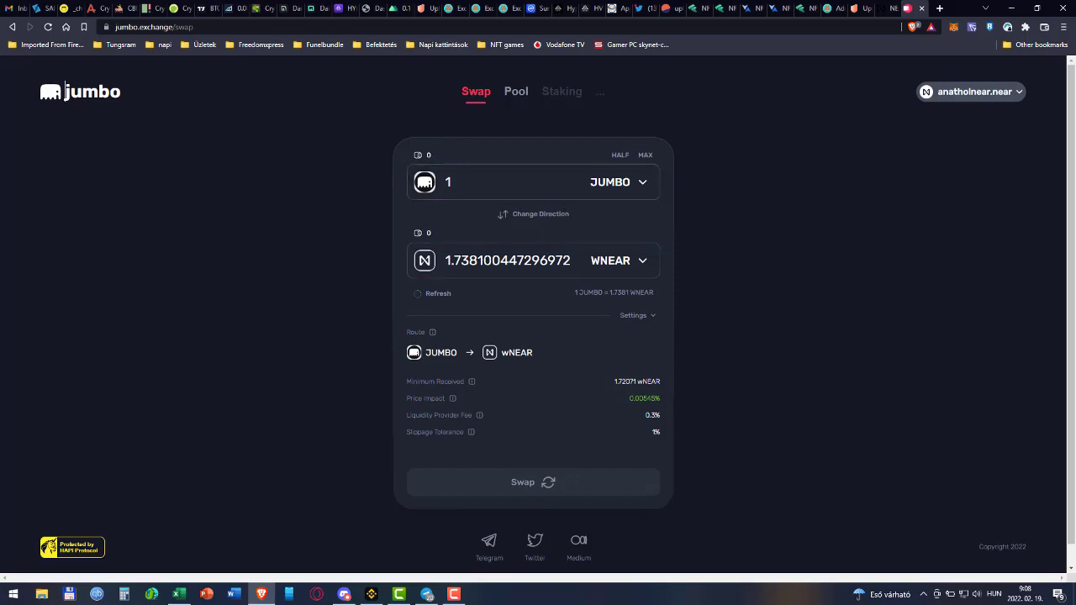
View the liquidity pools and inspect the Add Liquidity form of the wNEAR/JUMBO pool without adding anything
click(515, 96)
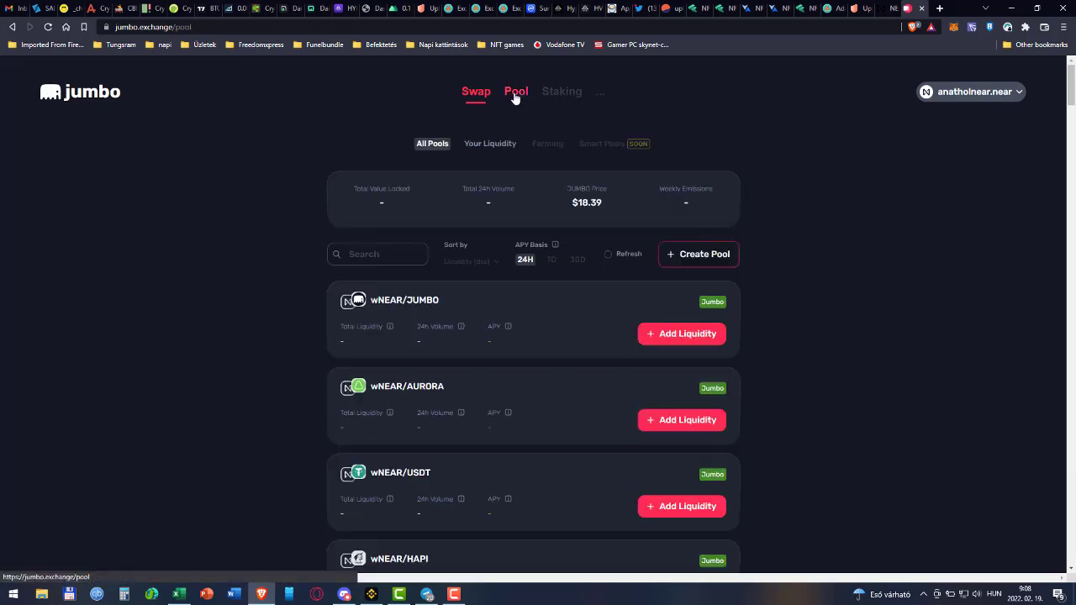
click(682, 340)
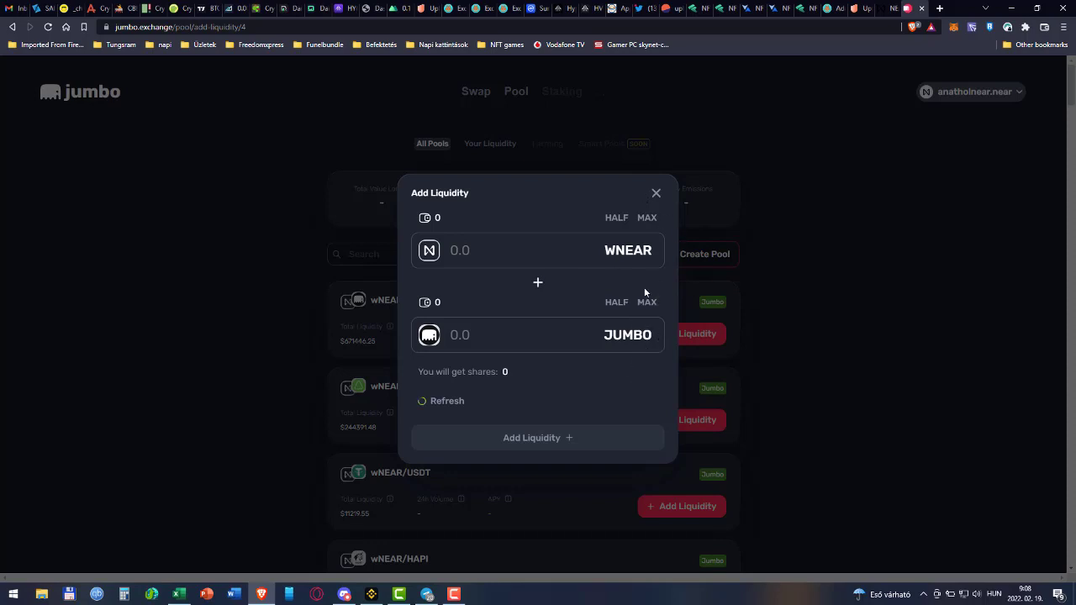
click(656, 193)
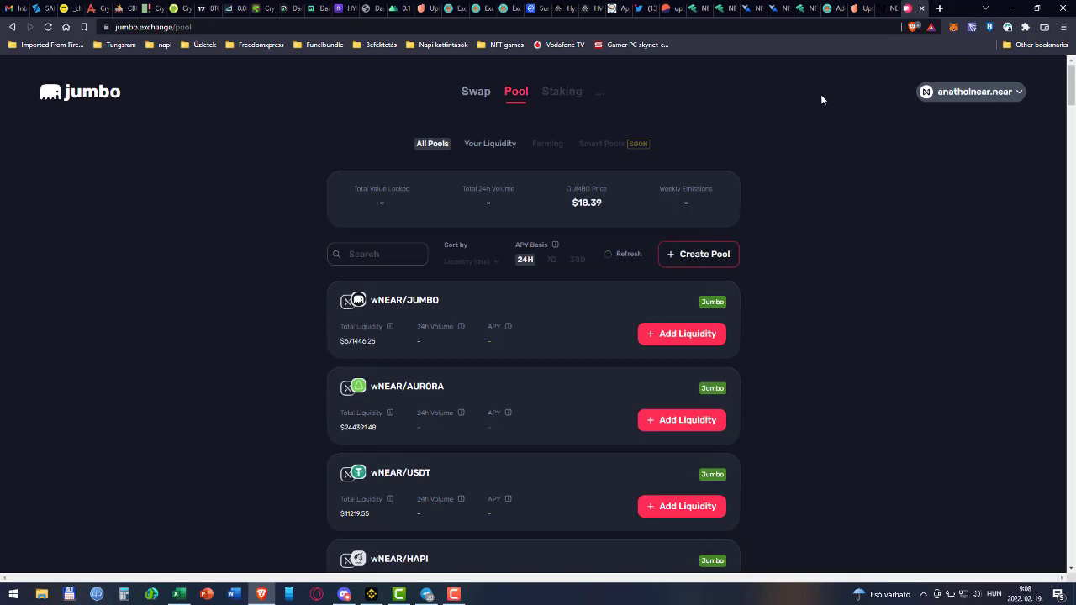
Switch to the NEAR wallet, review its balance and recent activity, and show the receive page with the account ID
click(888, 15)
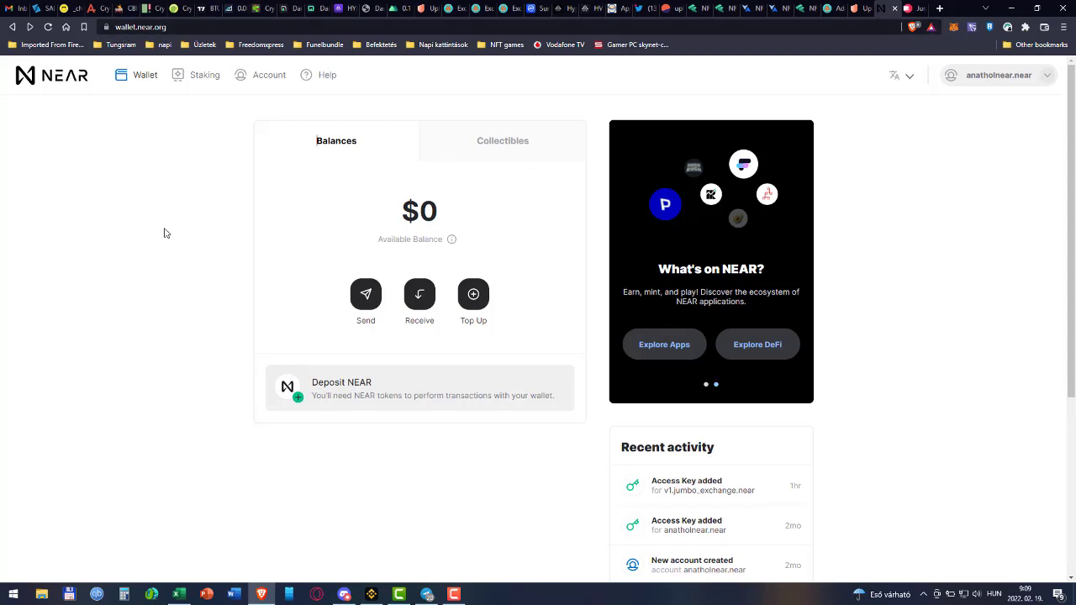
scroll(673, 362, down, 2)
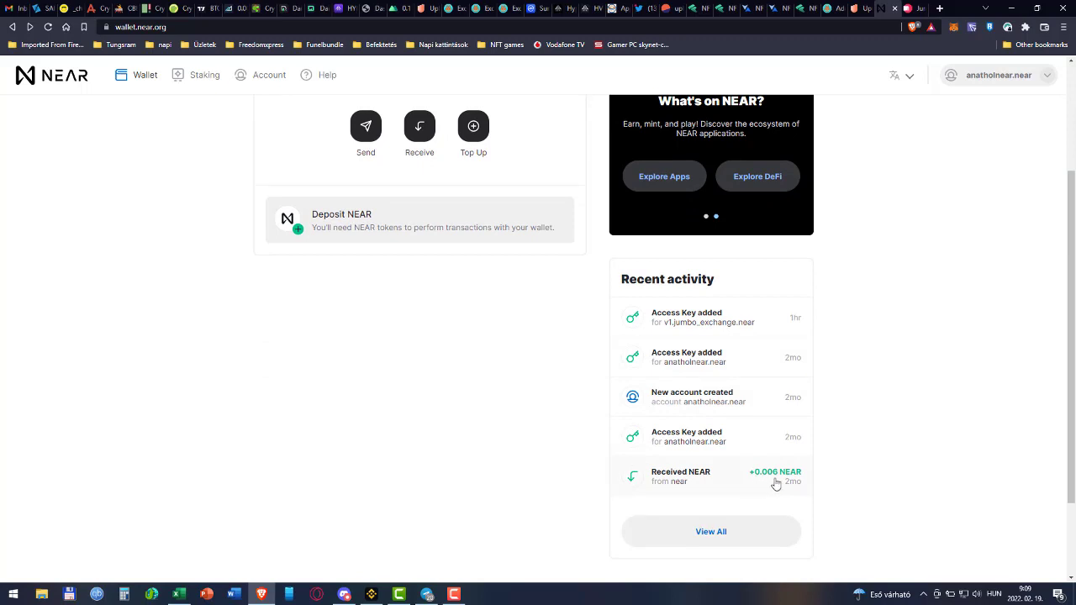
scroll(523, 413, up, 1)
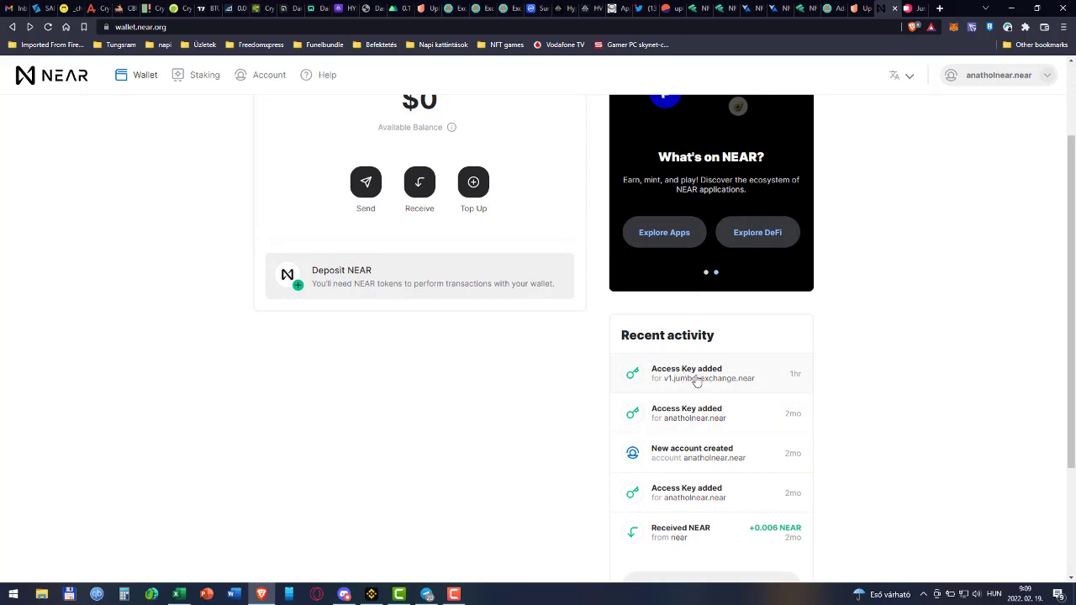
scroll(510, 402, up, 2)
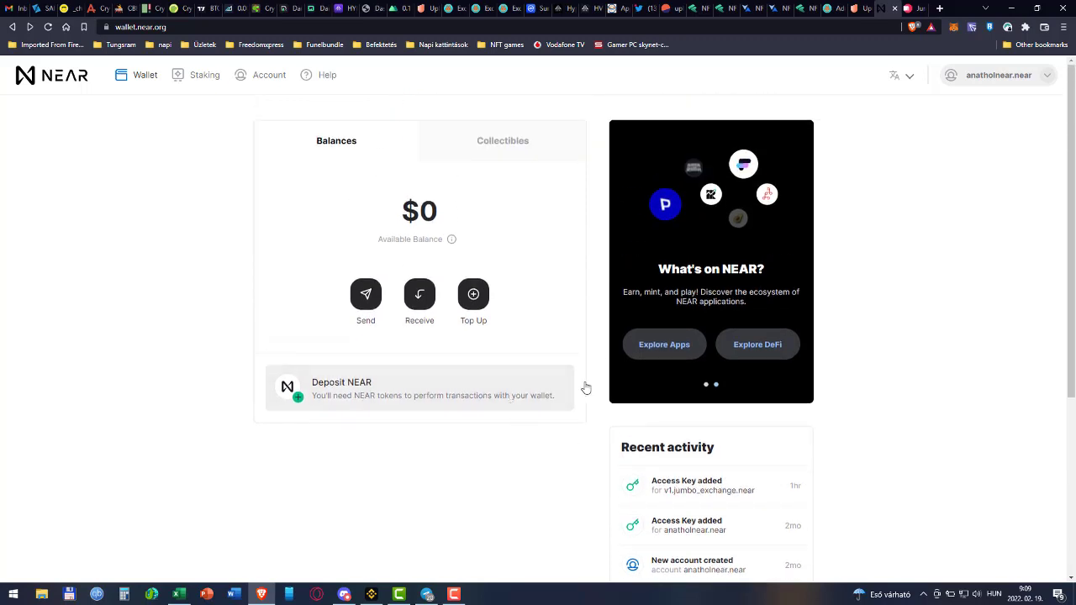
click(417, 294)
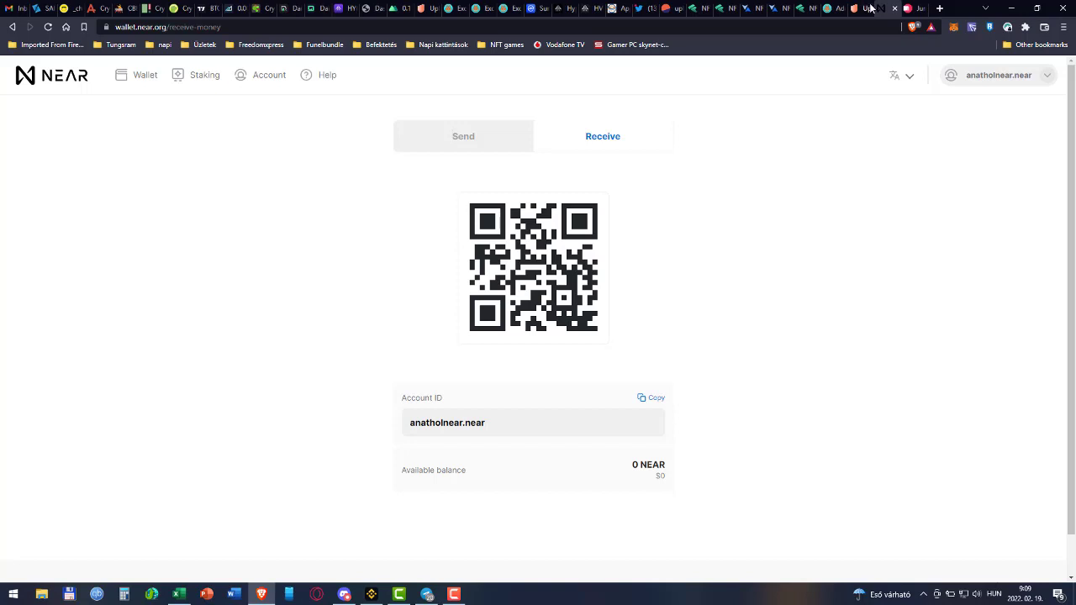
Return to the Jumbo swap form, search the tokens for "nar" and choose NEAR as the token to swap from
click(915, 8)
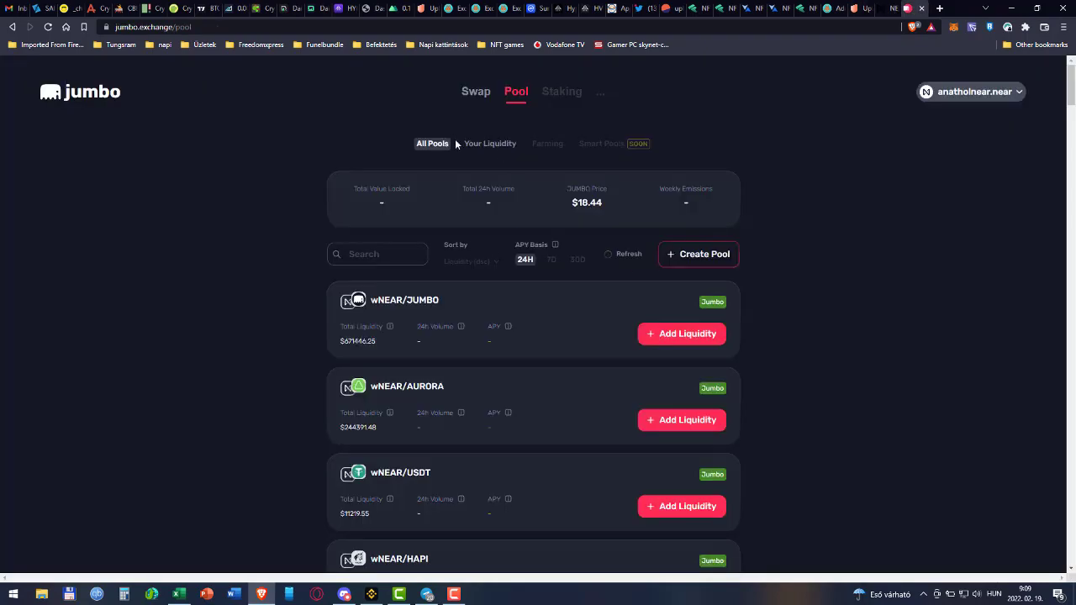
click(476, 92)
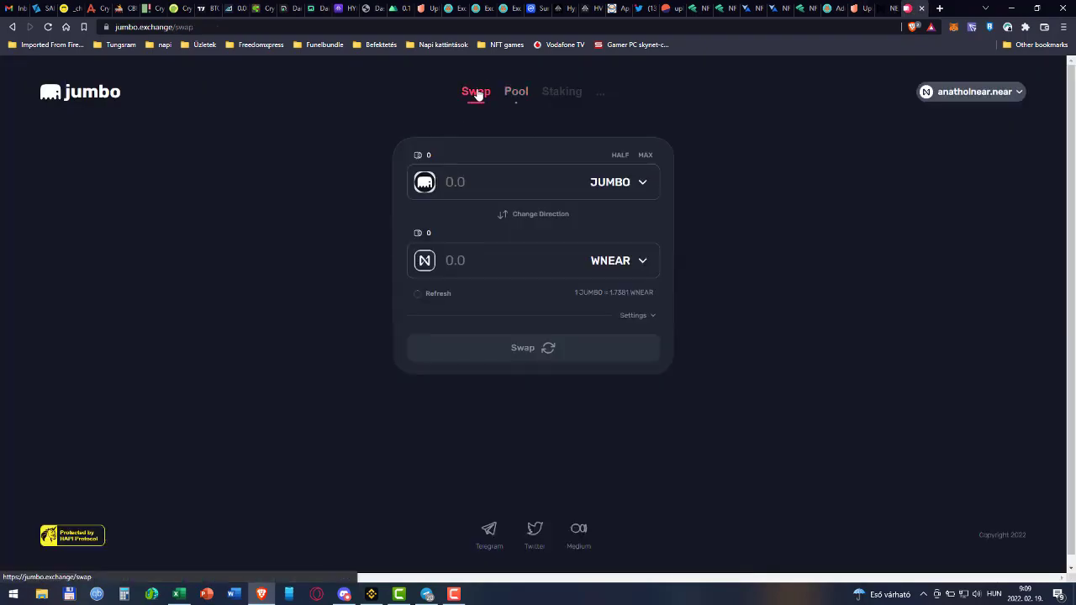
click(643, 185)
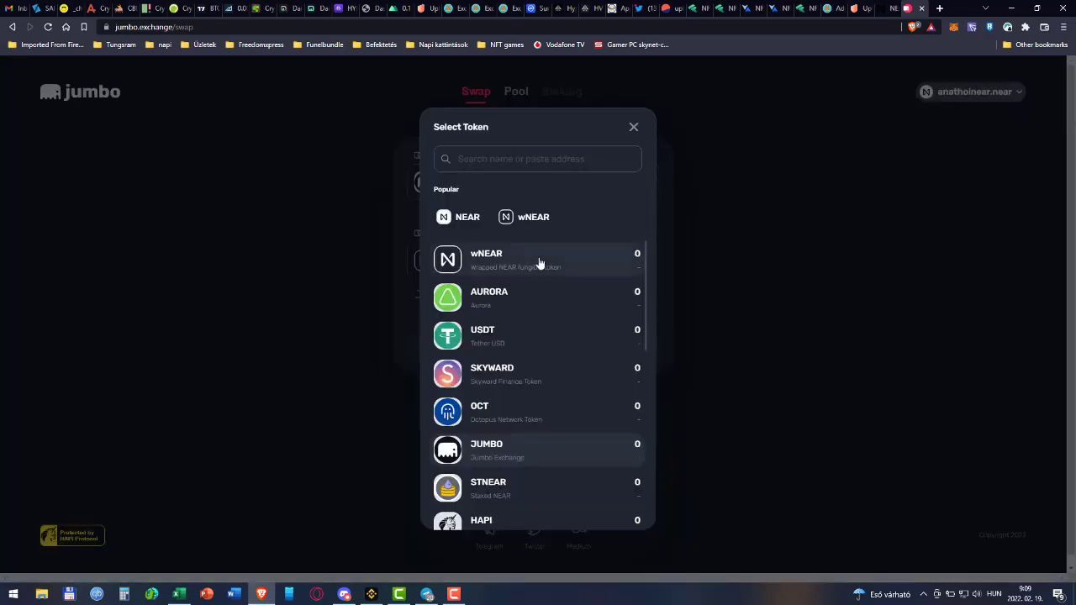
click(501, 159)
text(n)
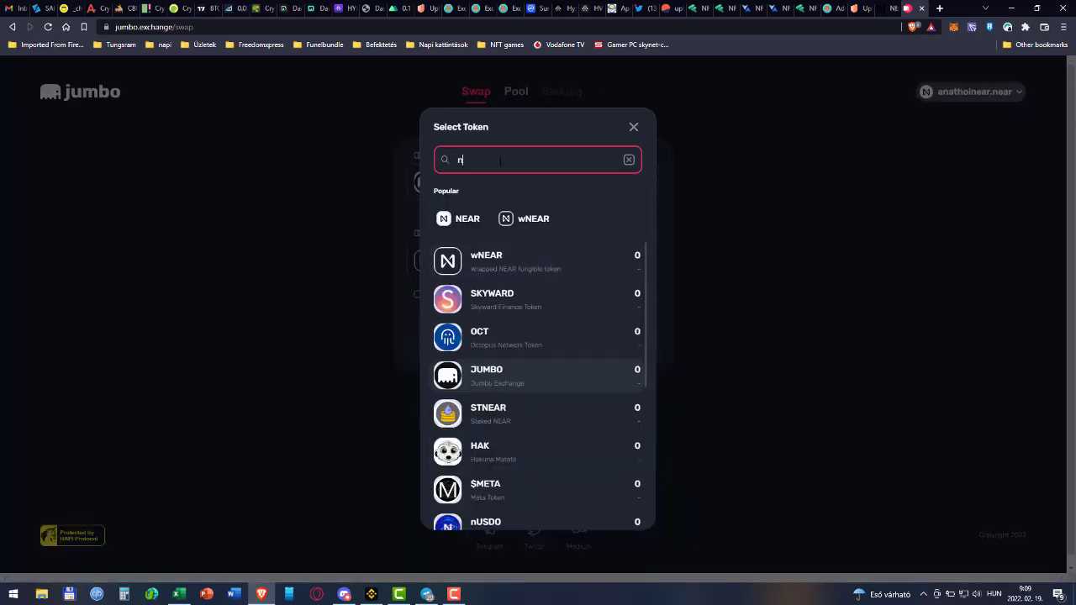
text(ar)
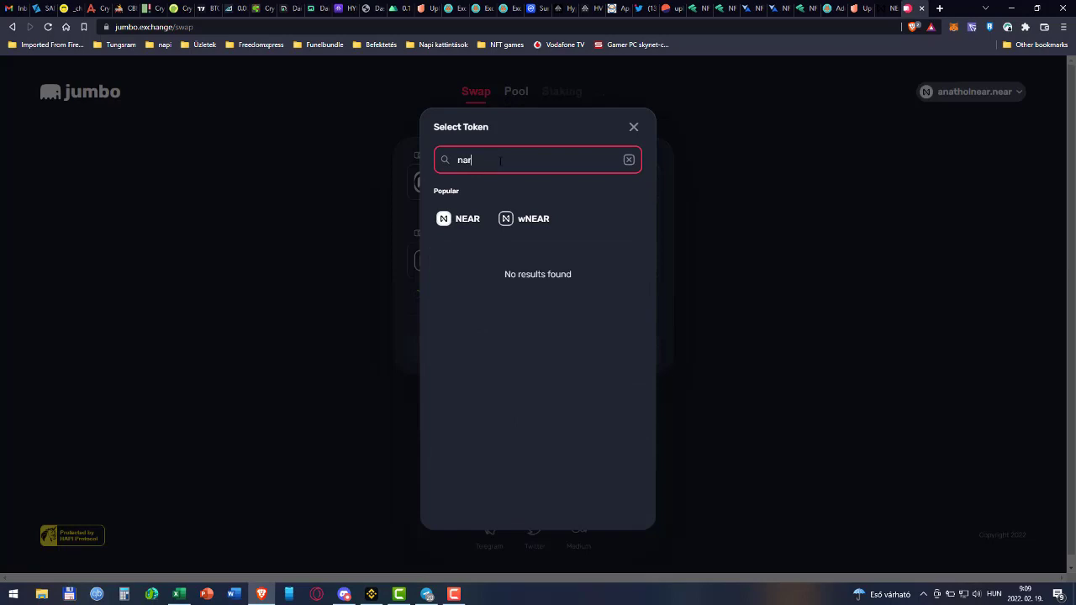
click(465, 220)
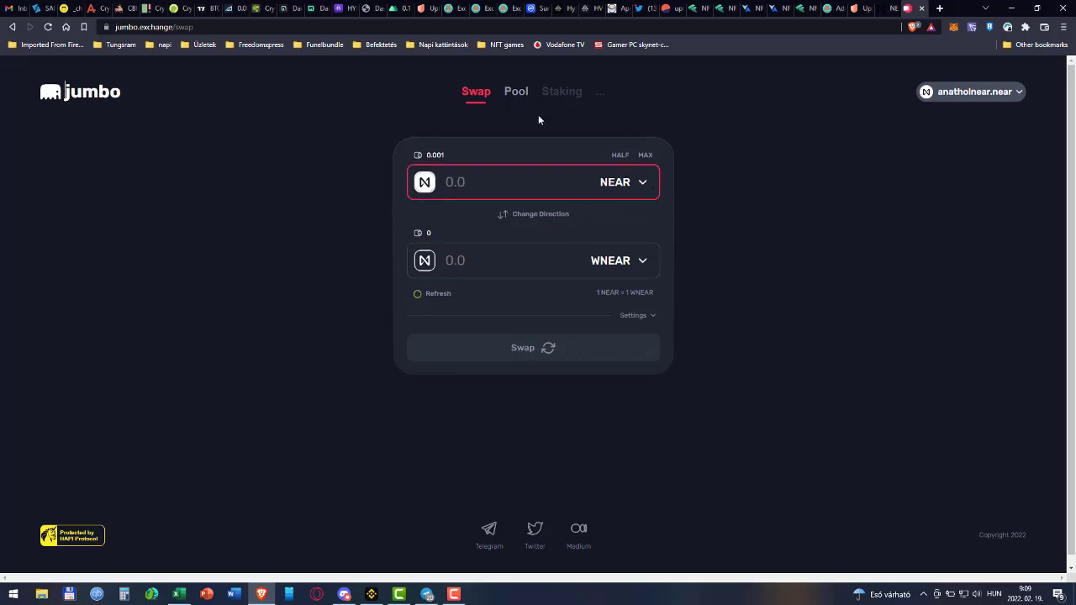
Check the total liquidity of the wNEAR/JUMBO pool and return to the swap form
click(516, 92)
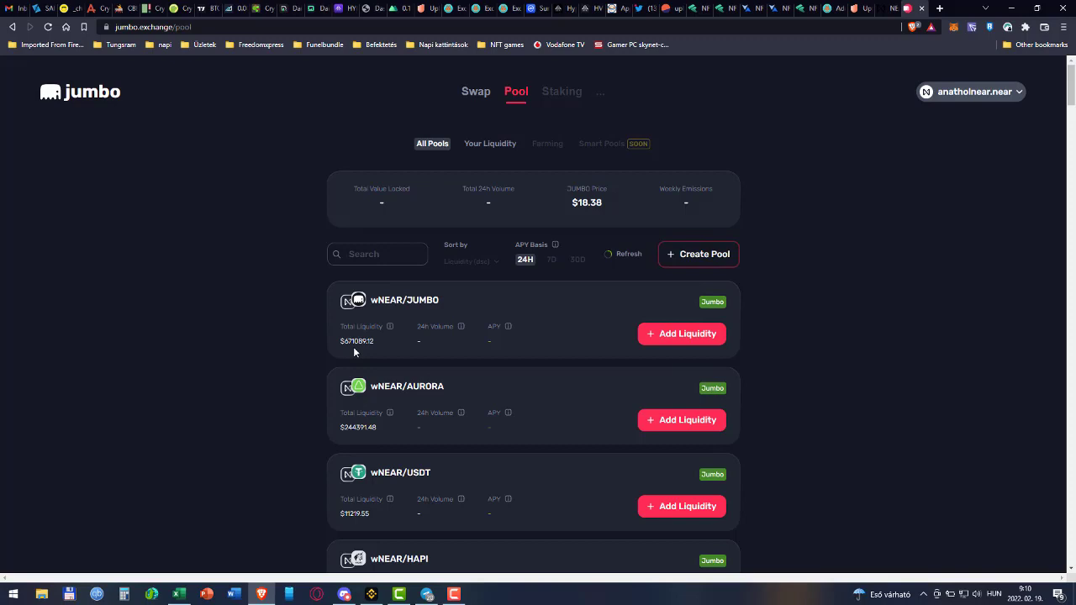
mouse_move(392, 330)
click(476, 93)
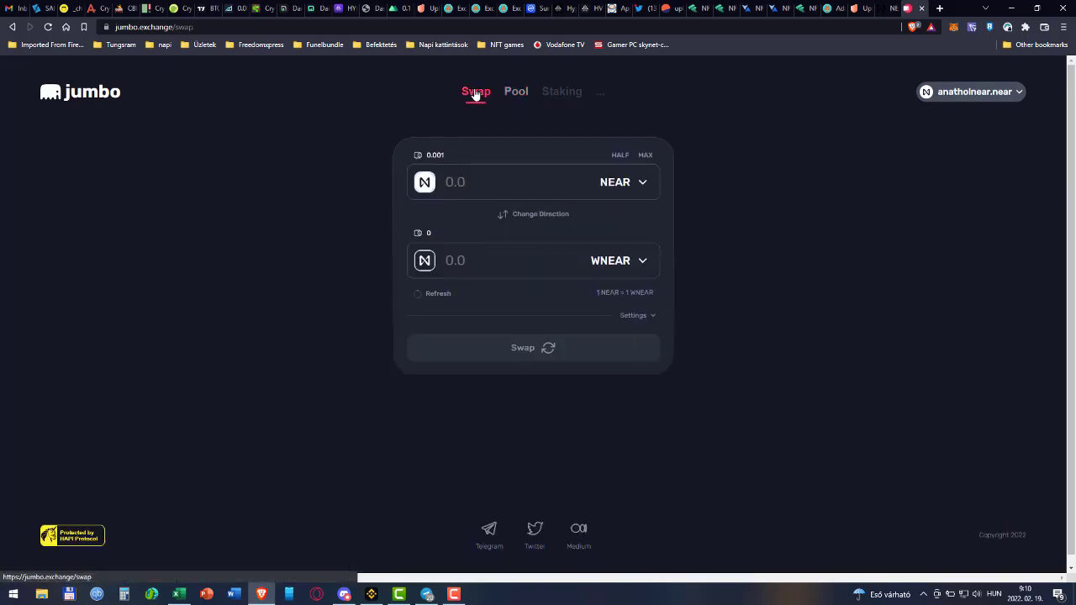
Clear the token search and choose JUMBO as the token to swap from
click(641, 180)
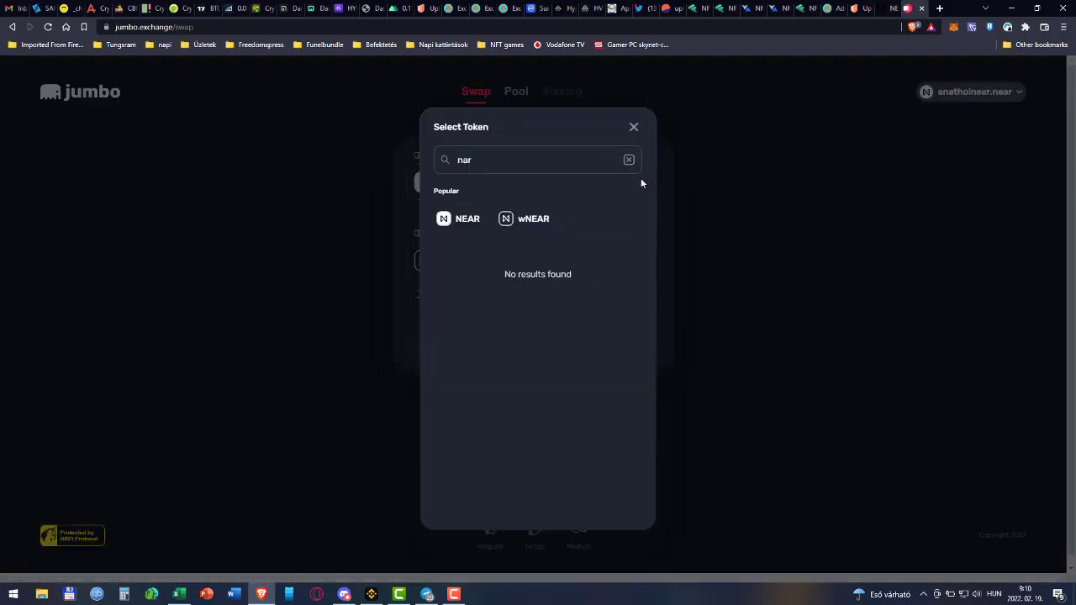
click(629, 160)
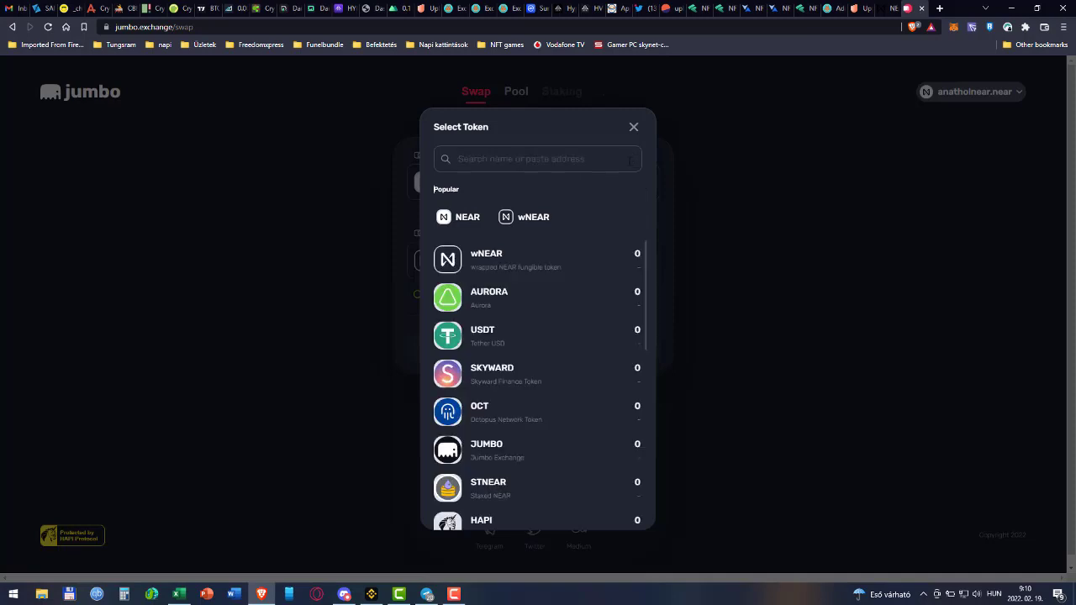
click(493, 449)
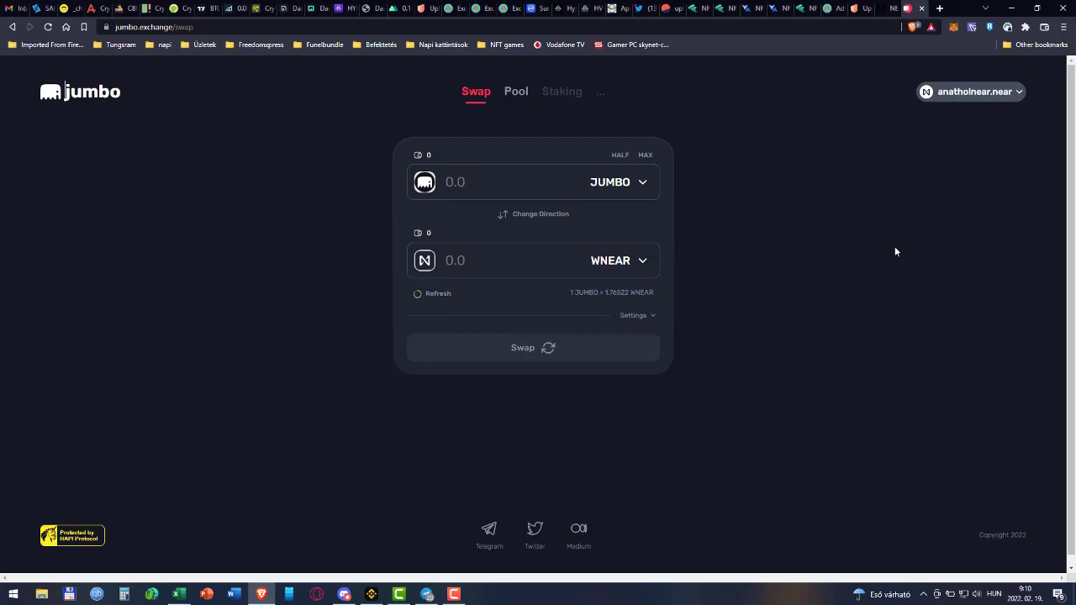
Review the token, presale and vesting information and the Token Model section on Uplift's Jumbo Exchange project page
click(858, 9)
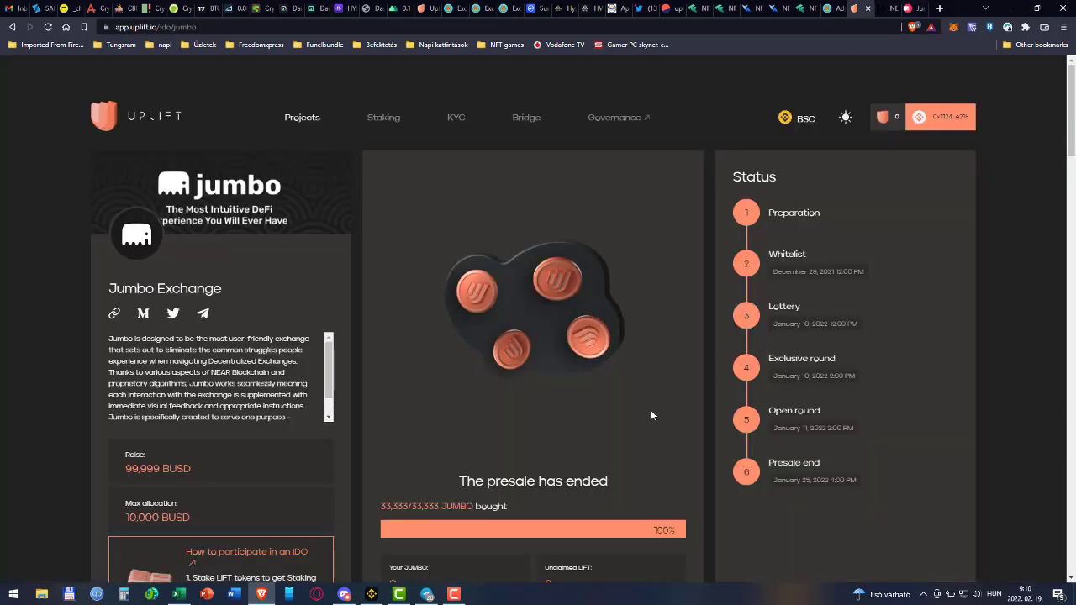
scroll(647, 408, down, 5)
scroll(647, 407, down, 1)
scroll(646, 402, down, 10)
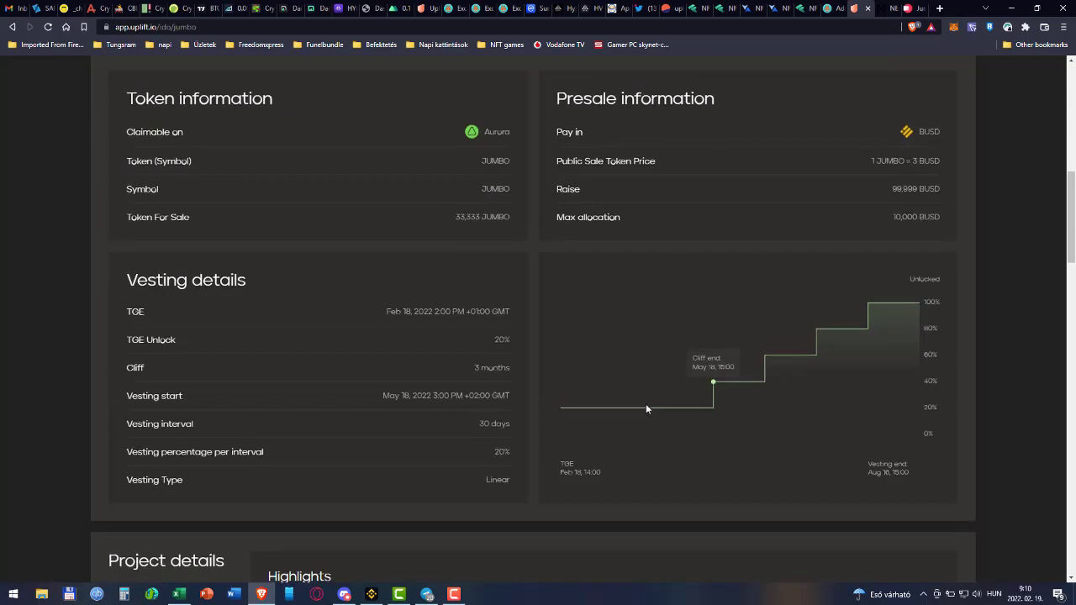
scroll(645, 404, down, 6)
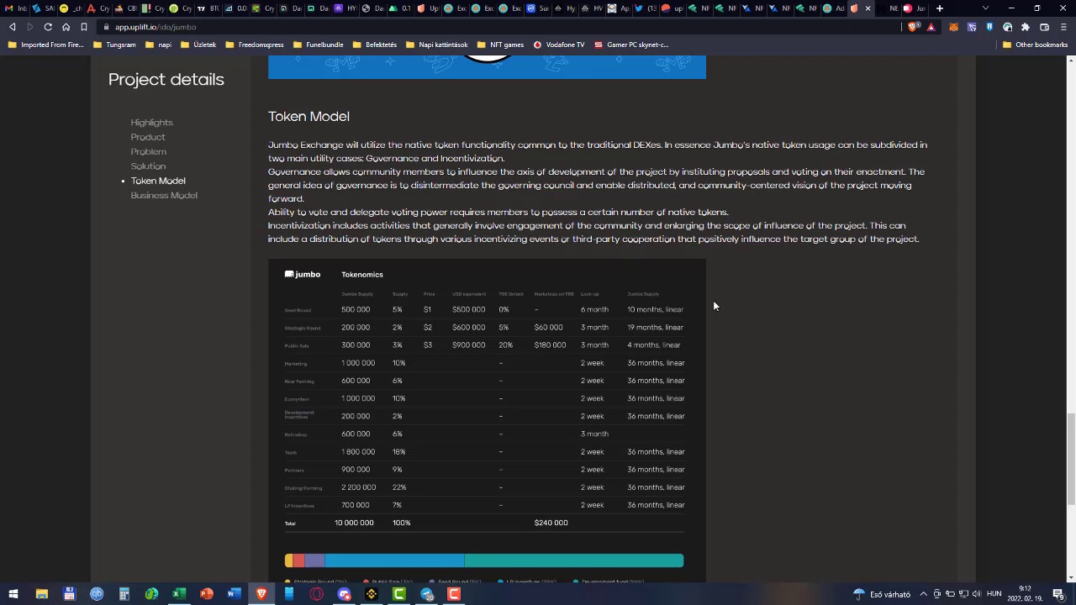
Switch to the NFT4Play membership page, dismiss the BSC Mainnet notice and reload the page
click(697, 12)
click(587, 184)
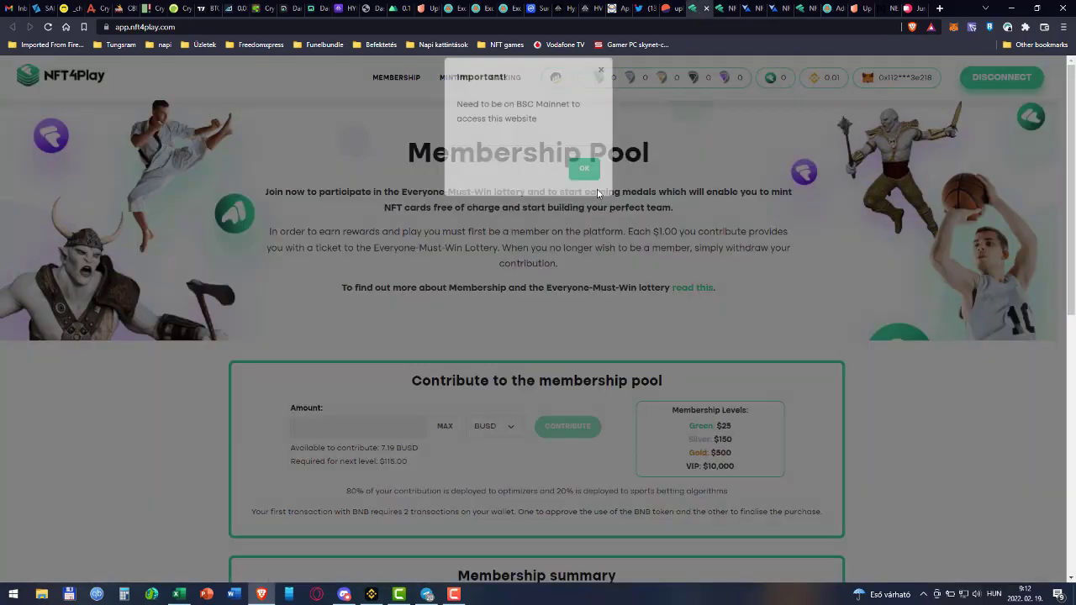
click(47, 27)
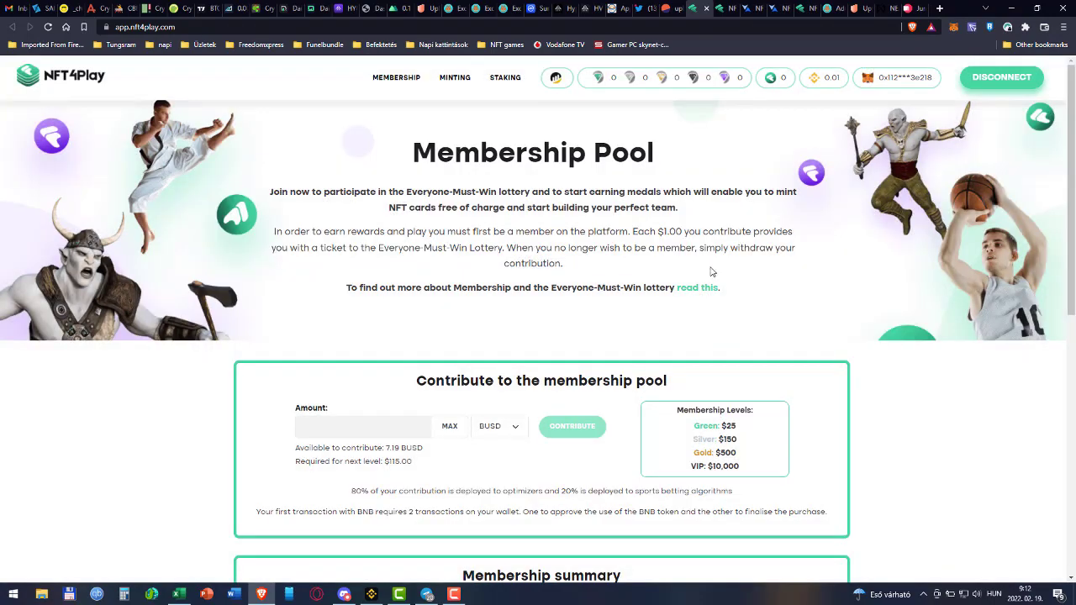
Review the membership summary and withdrawal terms on NFT4Play, and switch to its Player Minting page
scroll(710, 271, down, 5)
scroll(789, 353, down, 1)
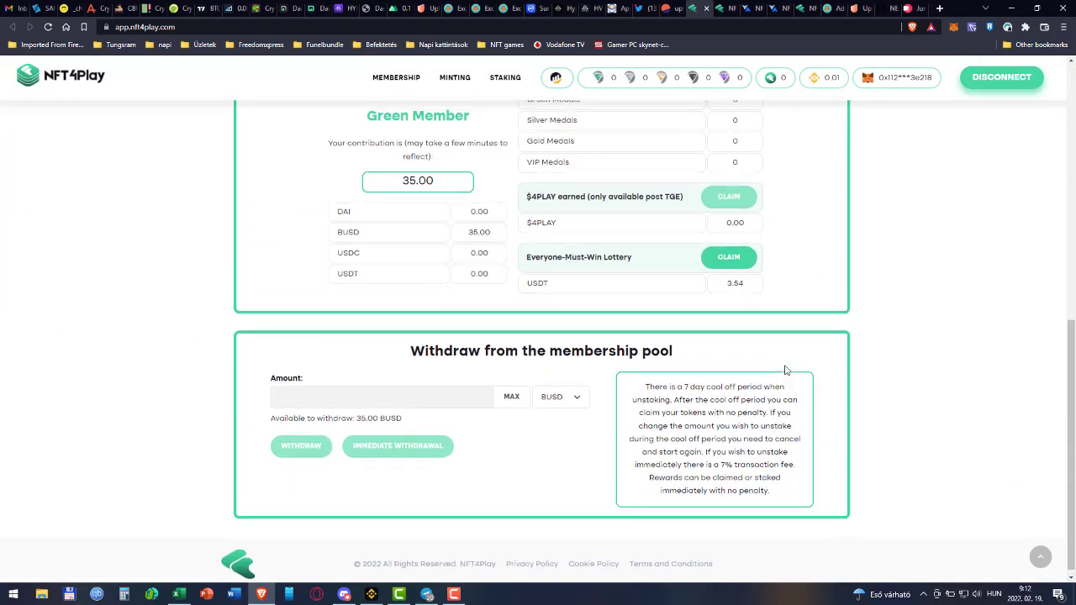
scroll(786, 370, up, 6)
click(725, 10)
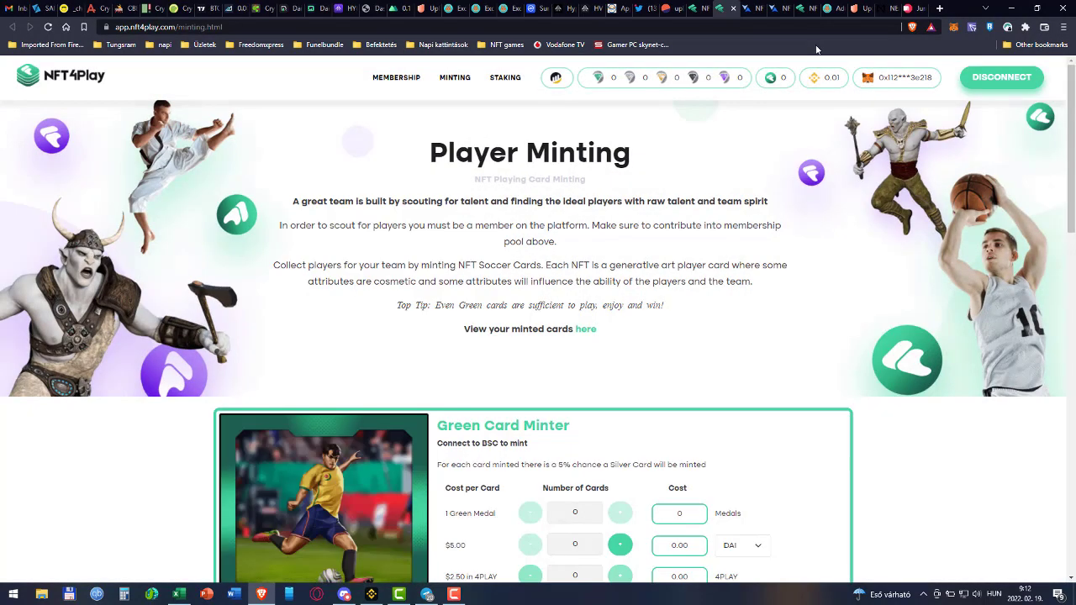
Switch to NFT4Play's staking page, The Bank, reload it and review the 4PLAY and LP account holdings
click(802, 8)
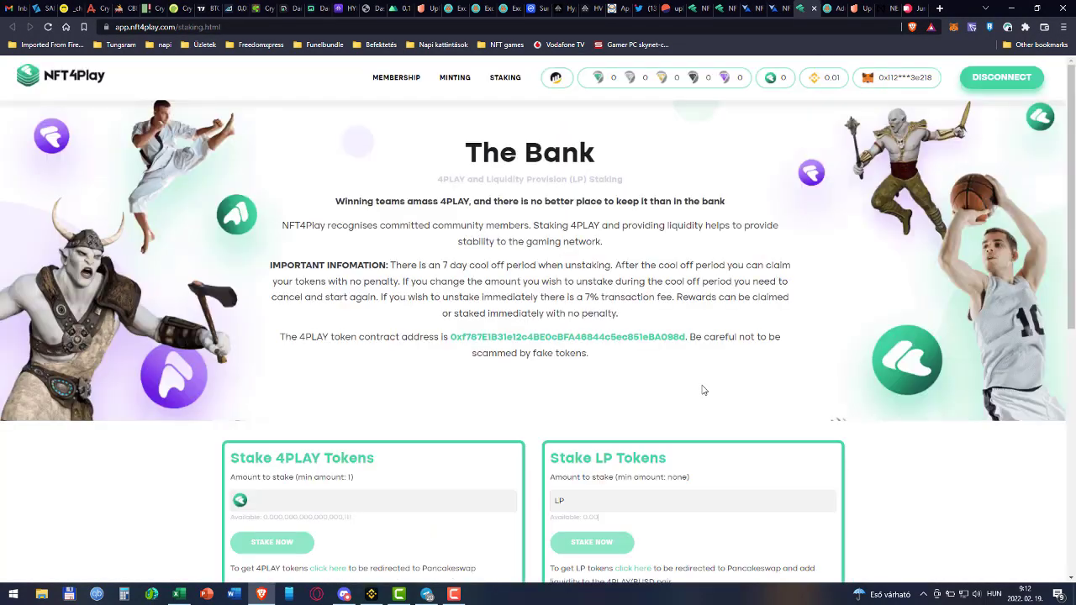
click(48, 27)
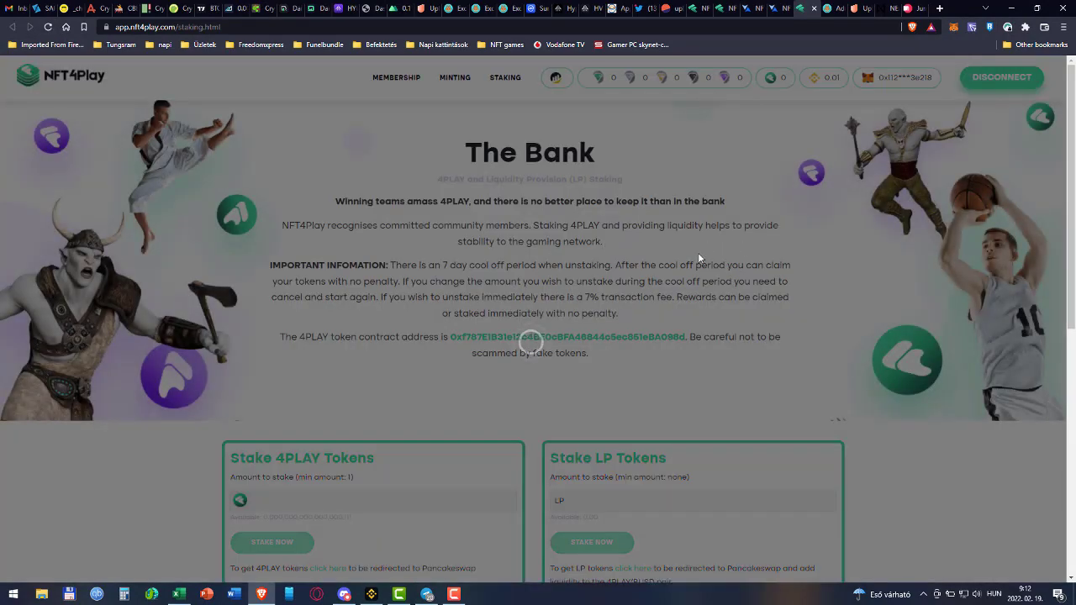
scroll(715, 295, down, 6)
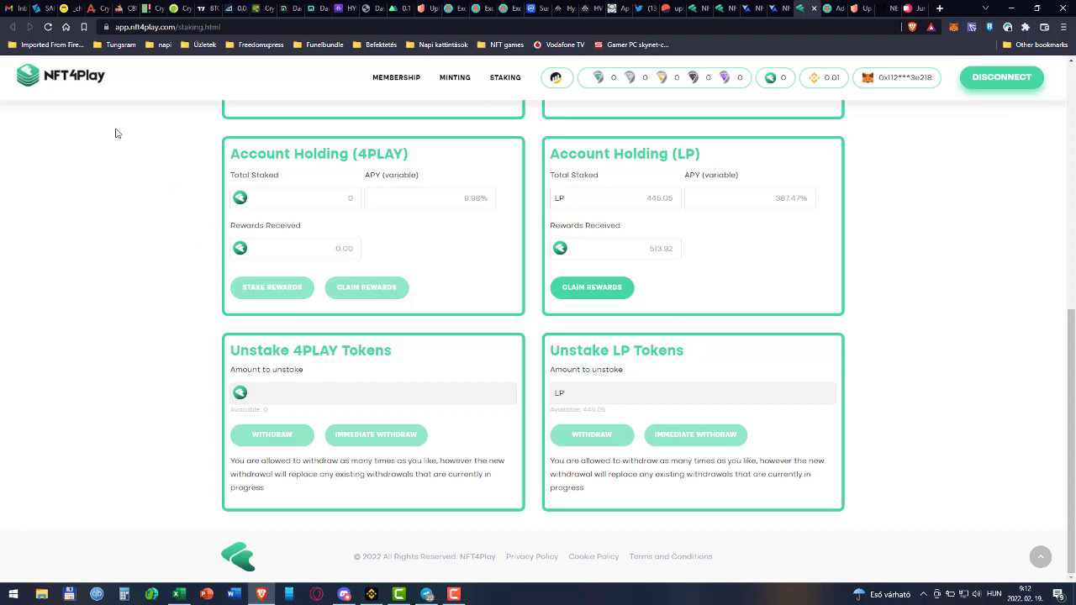
click(48, 27)
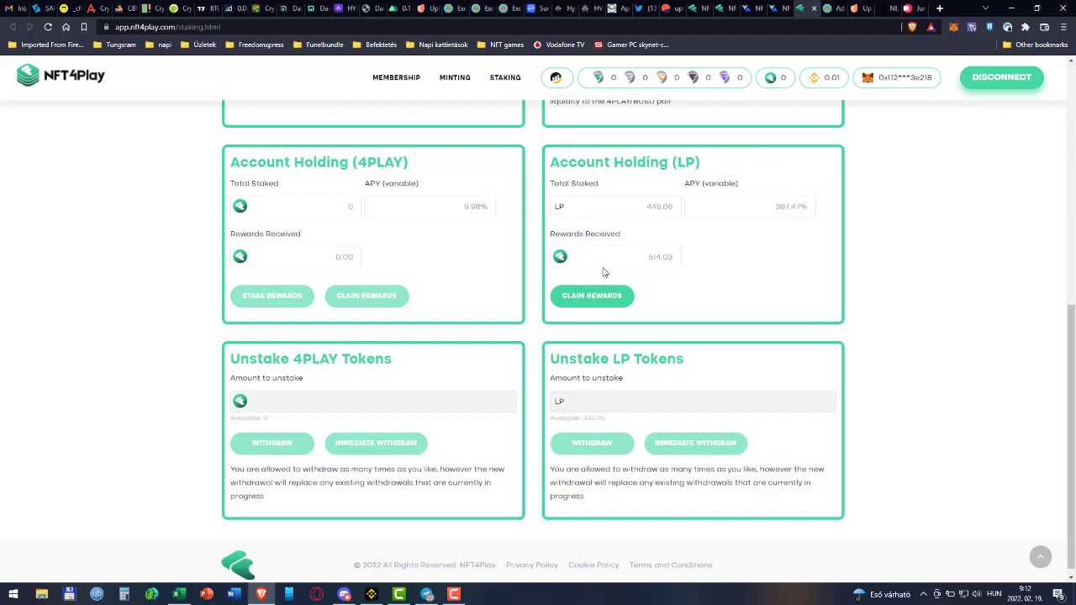
Request the LP staking rewards and record 514,03 in cell M4 of the NFT4Play sheet in Excel
click(591, 299)
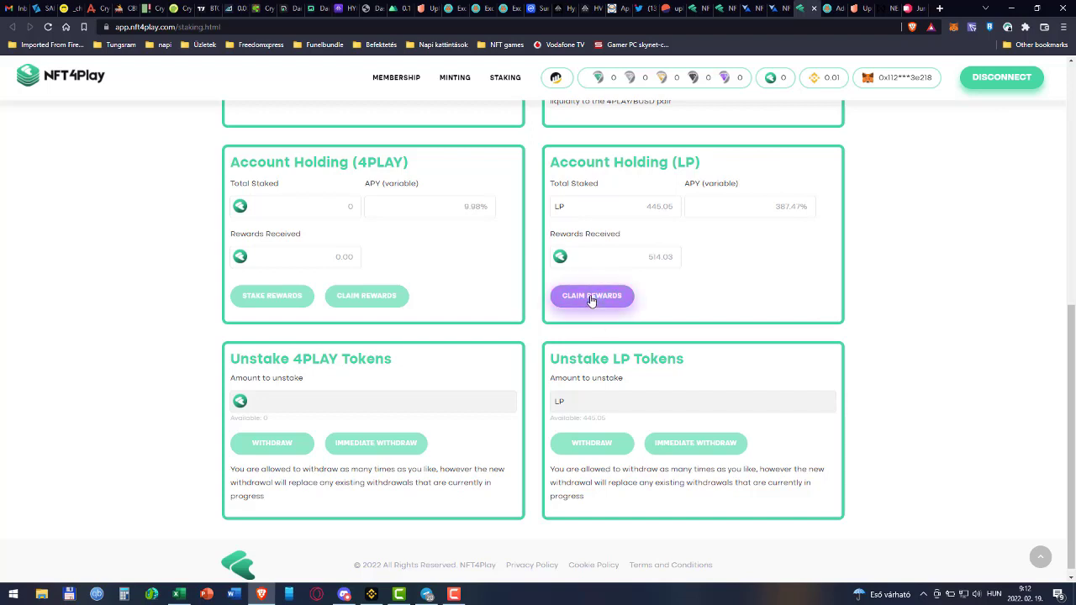
click(592, 299)
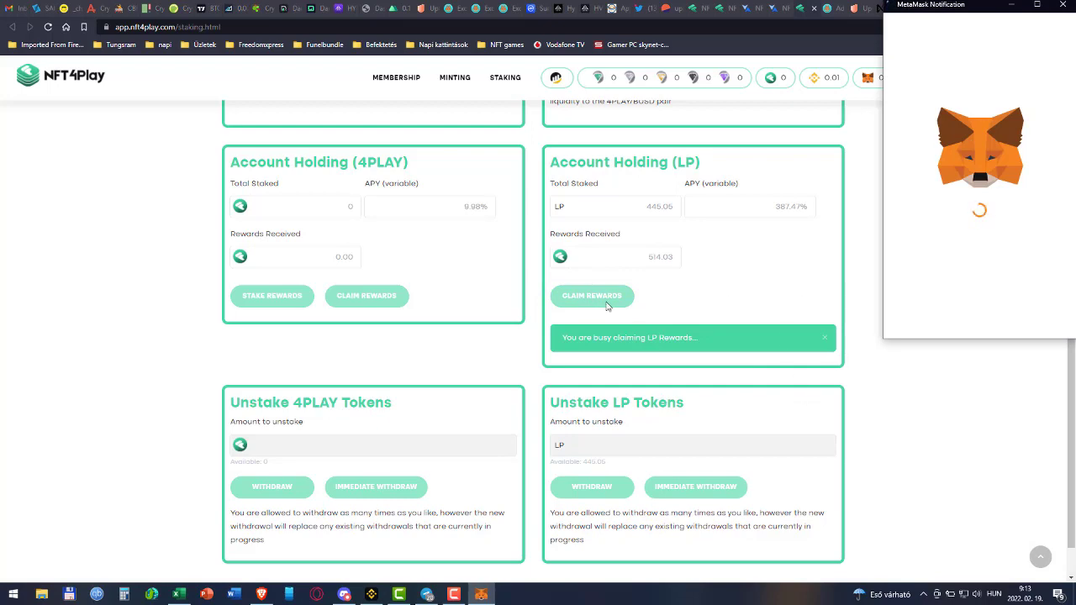
click(178, 594)
click(653, 469)
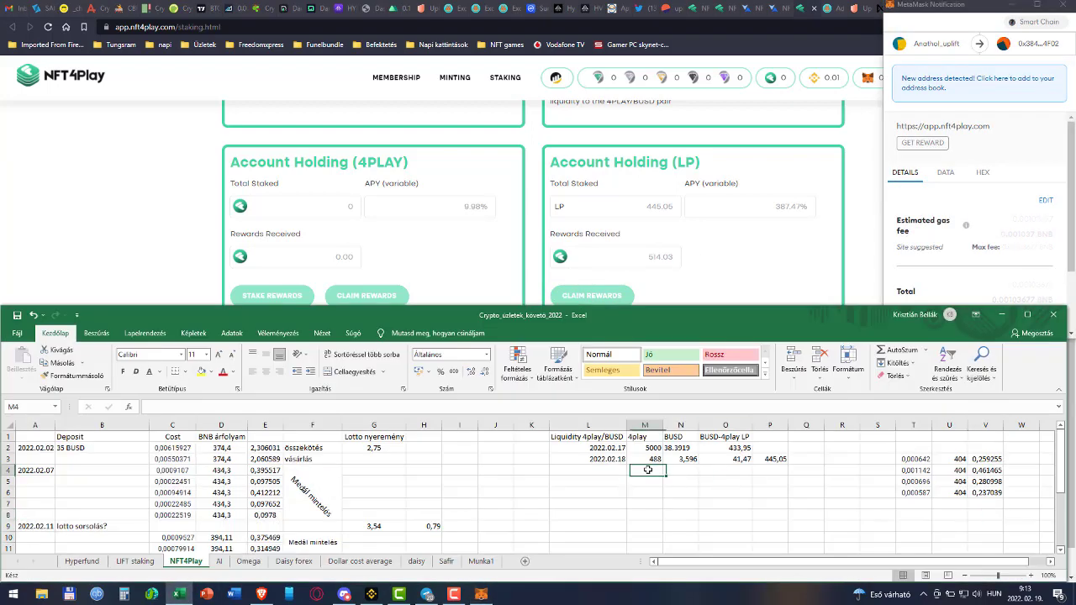
text(514)
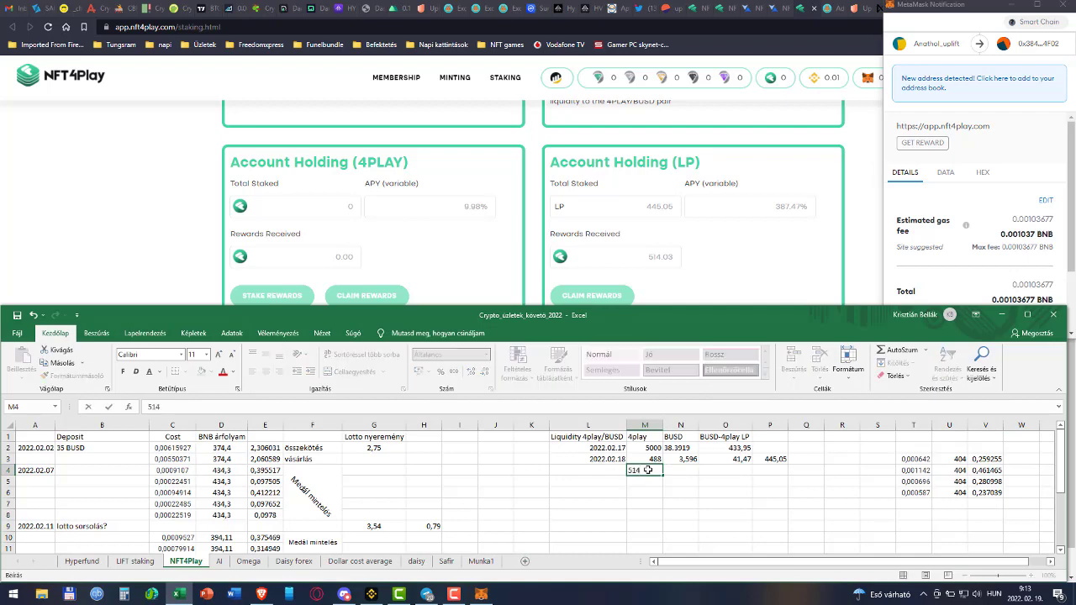
text(,03)
key(Tab)
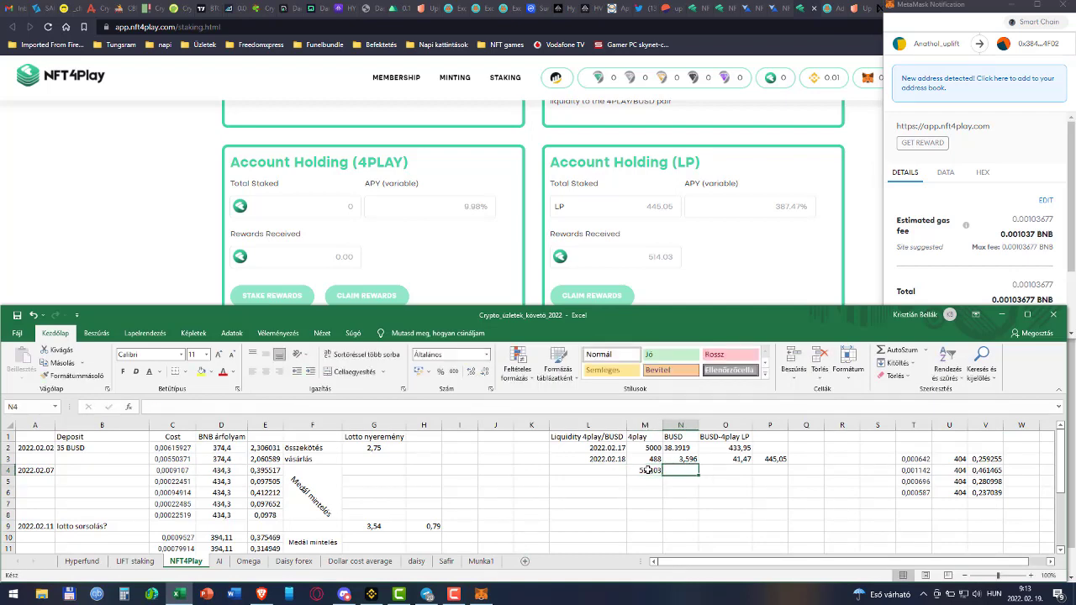
click(1003, 314)
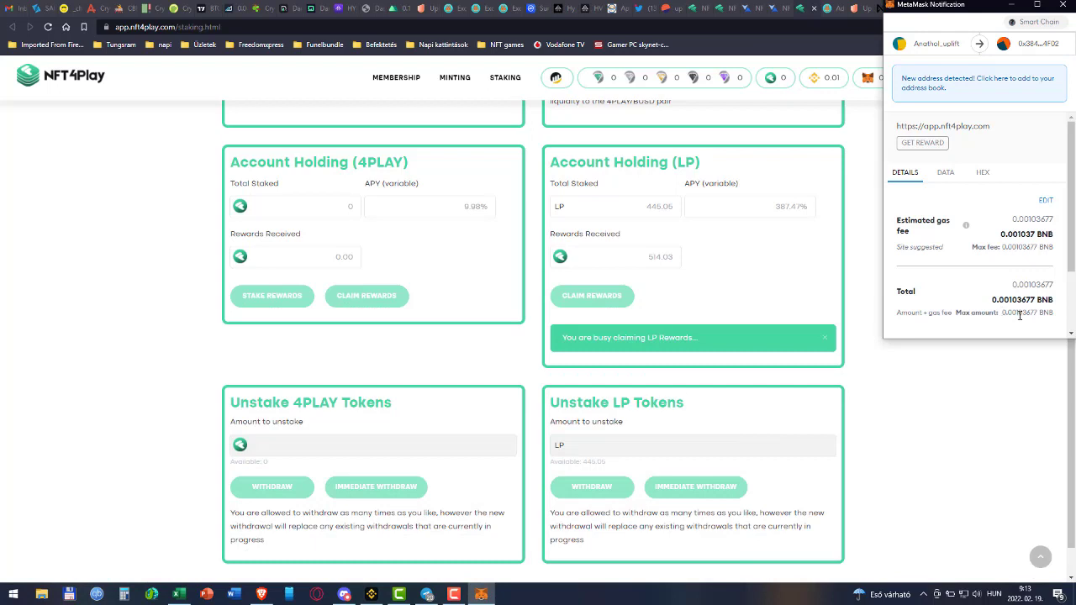
Approve the LP rewards claim in MetaMask and dismiss the transaction notification
scroll(1050, 236, down, 2)
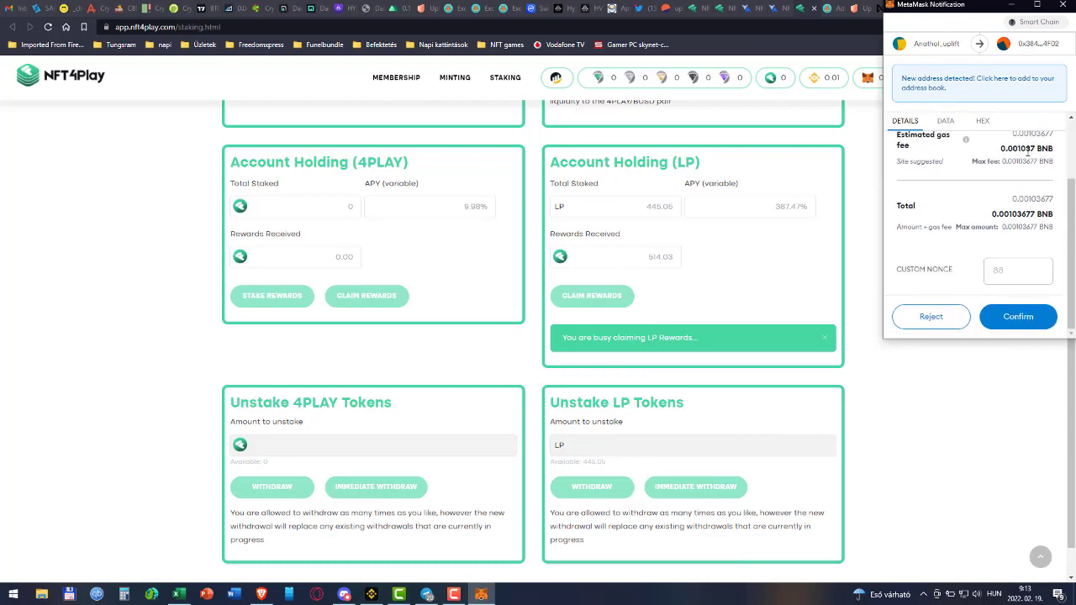
click(1034, 316)
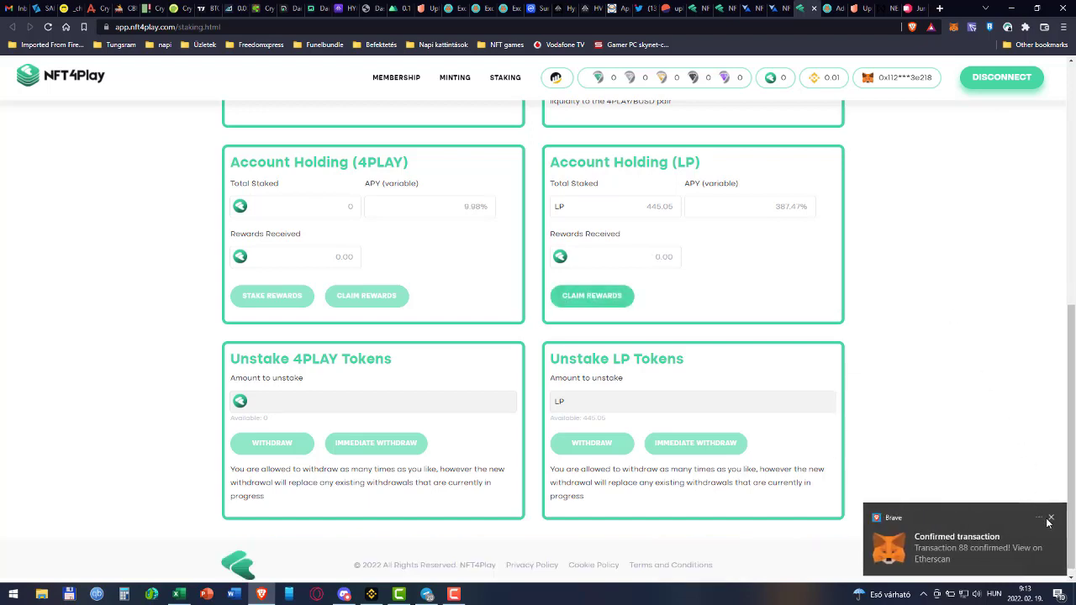
click(1051, 521)
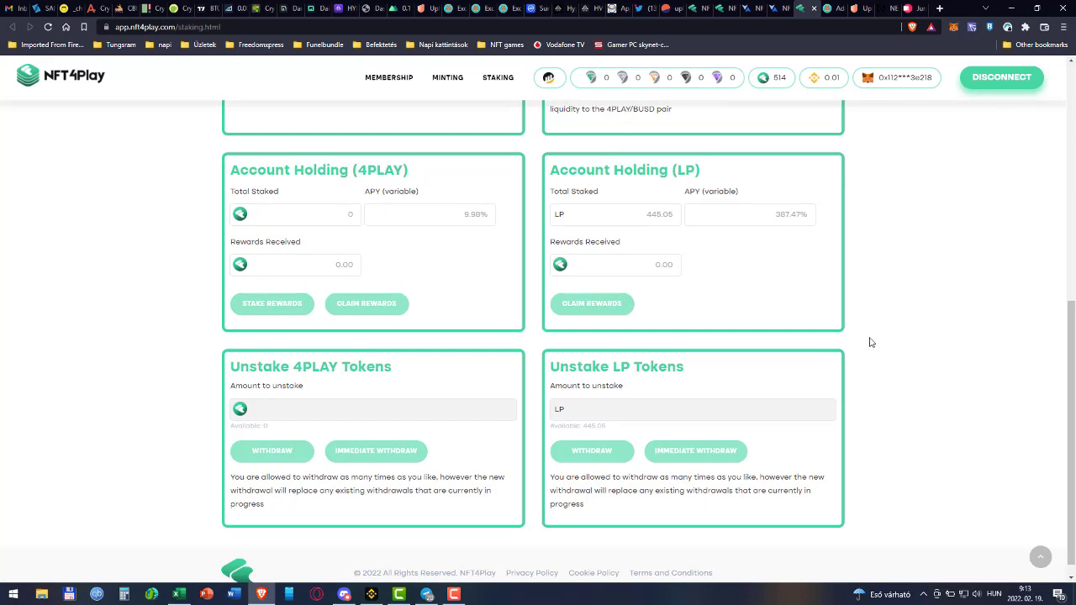
Unstake 445.05 LP tokens with the regular withdrawal, approve it in MetaMask and check the pending withdrawal
click(588, 410)
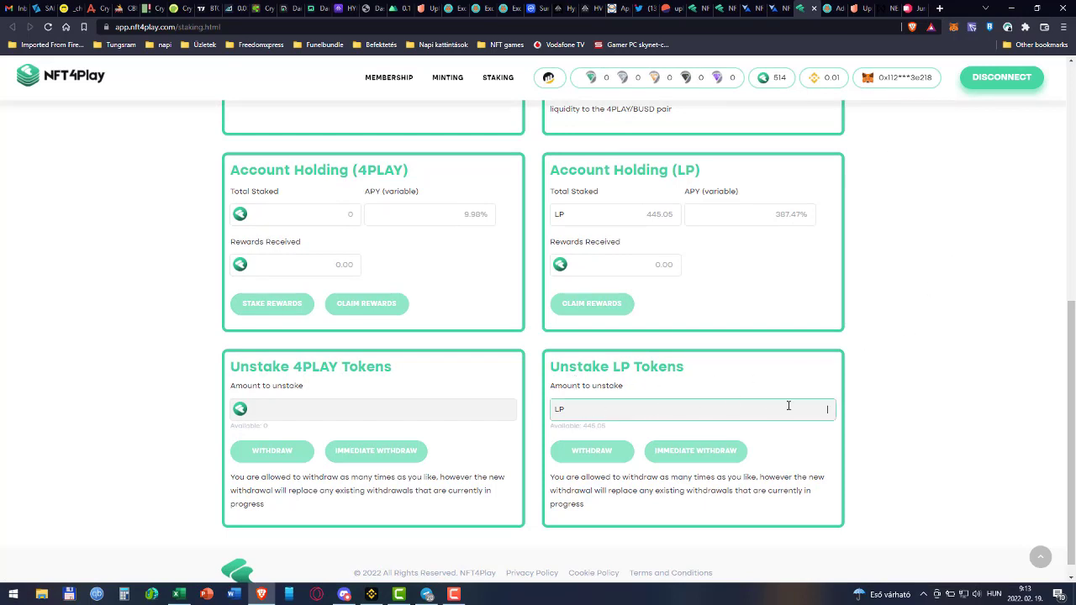
text(445)
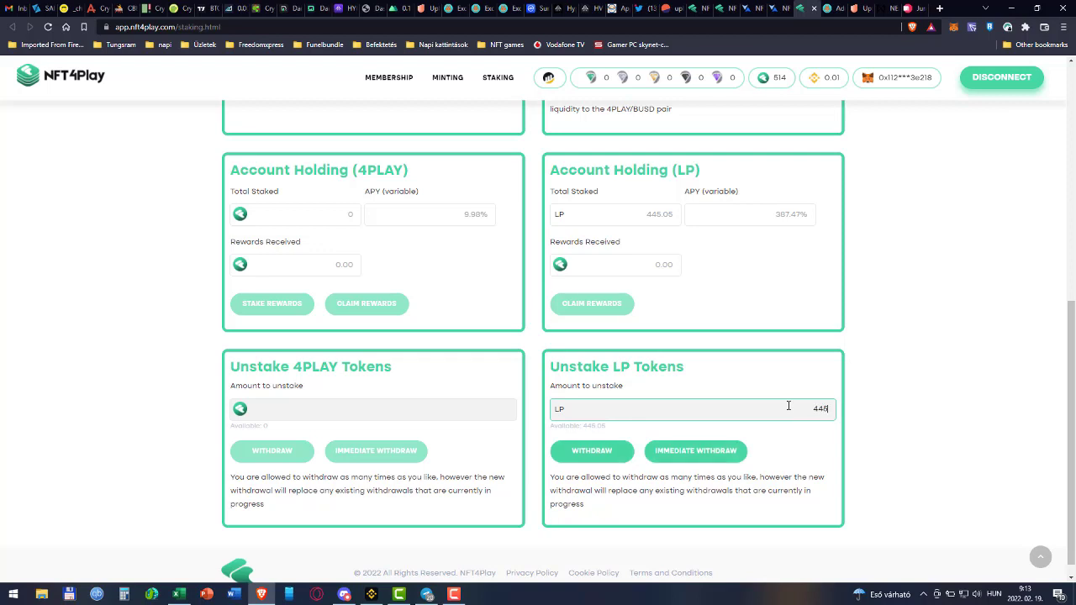
text(.05)
click(592, 451)
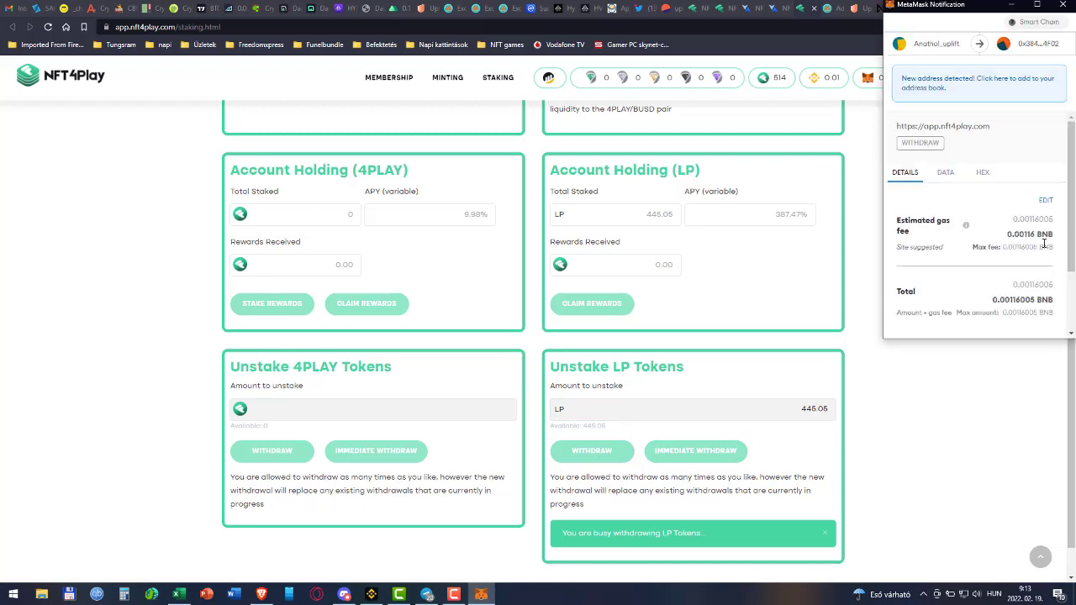
scroll(1009, 252, down, 2)
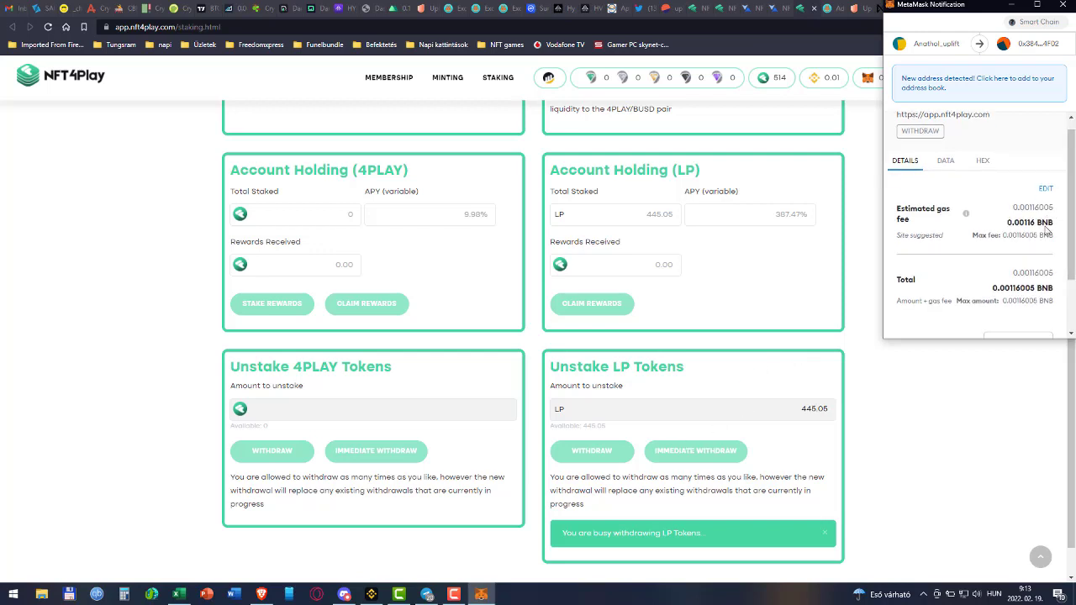
click(1025, 324)
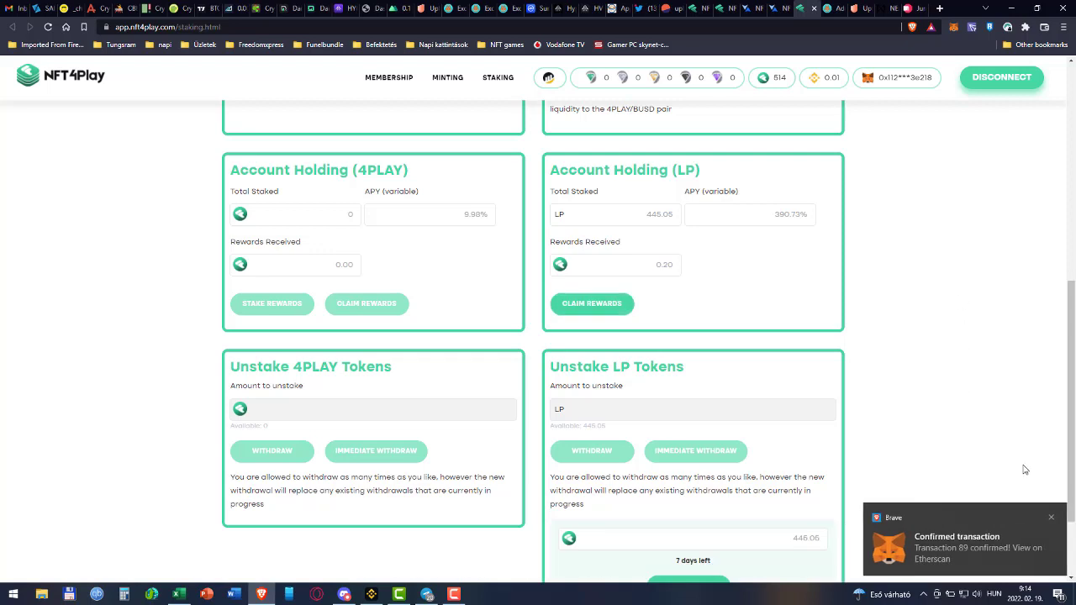
click(1051, 517)
scroll(936, 410, down, 2)
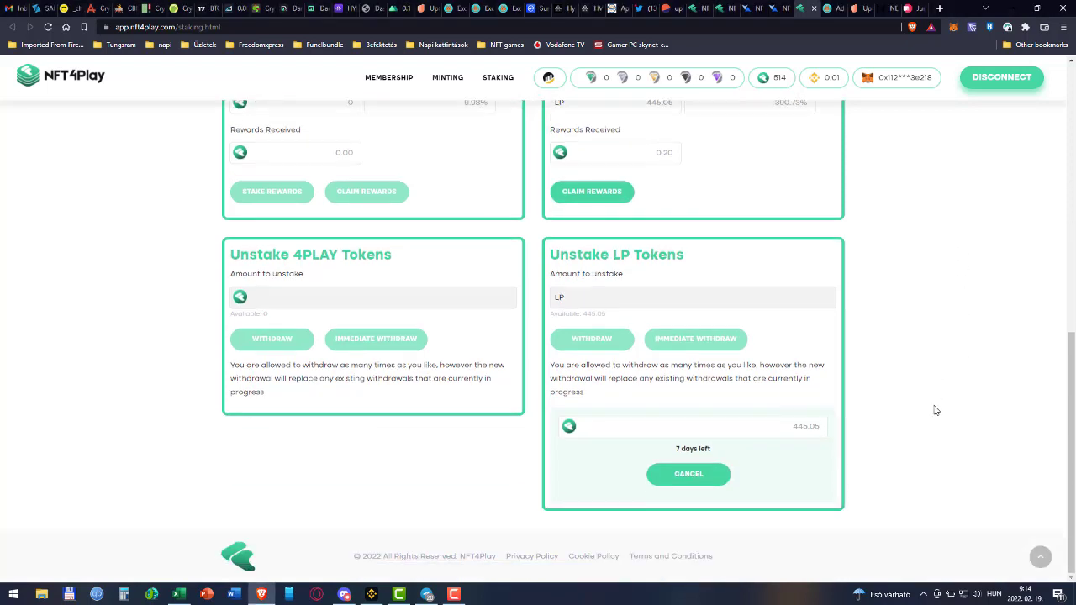
Cancel the pending withdrawal of the LP tokens, approve the cancellation in MetaMask and dismiss the notification
click(700, 476)
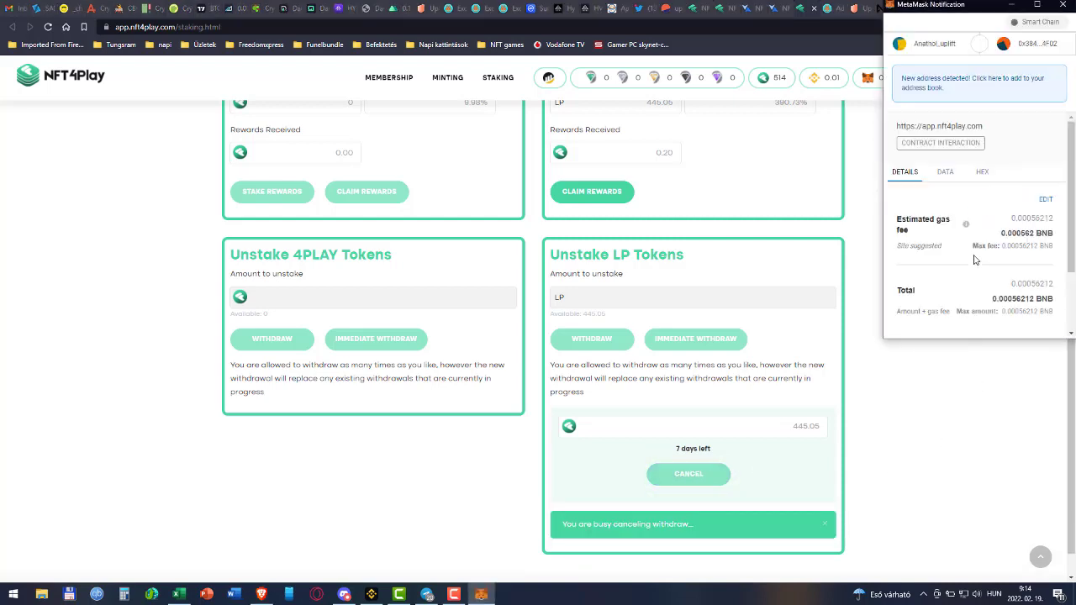
scroll(1027, 216, down, 2)
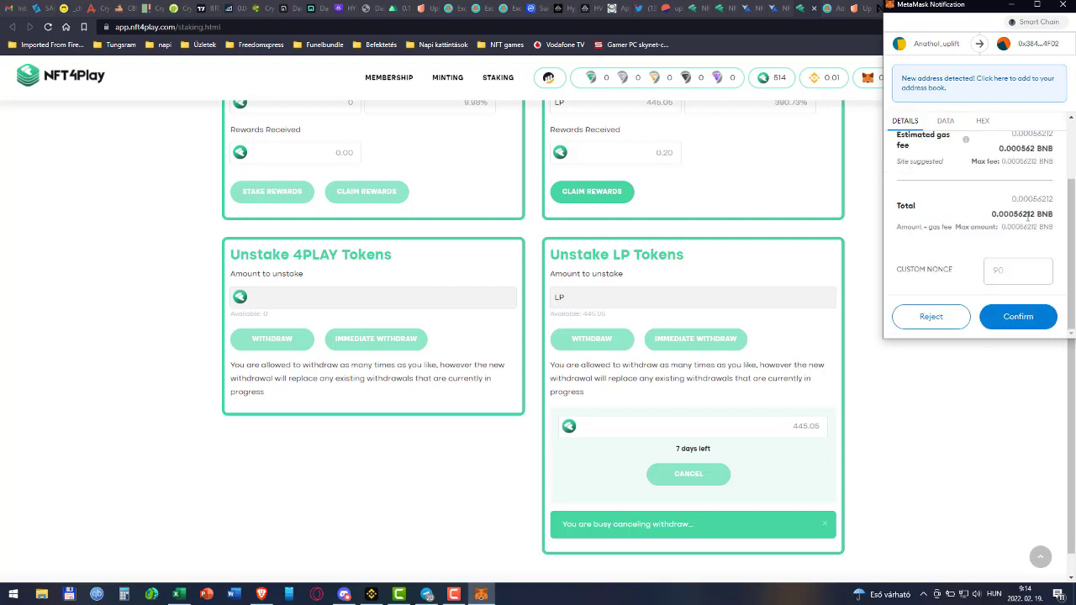
click(1011, 324)
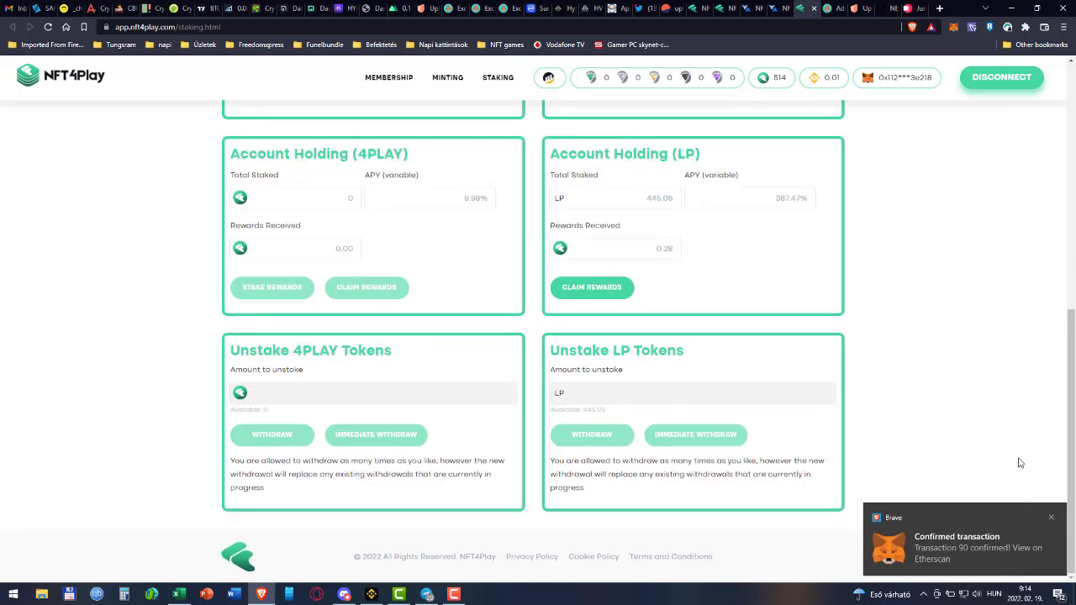
click(1051, 518)
Unstake 445.05 LP tokens with an immediate withdrawal, approve it in MetaMask and check the LP account holding
click(599, 392)
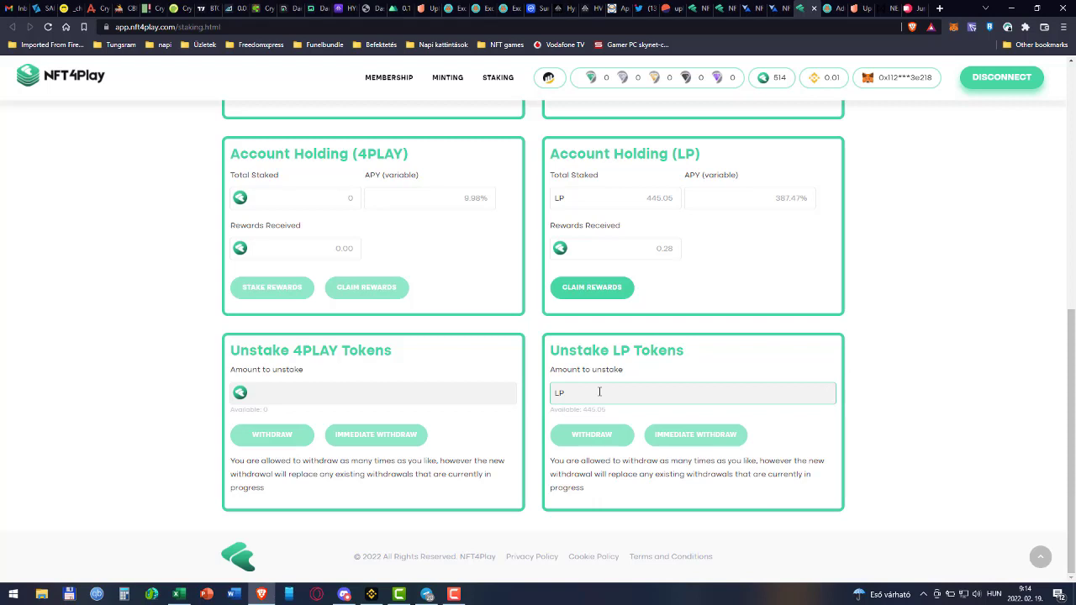
text(445)
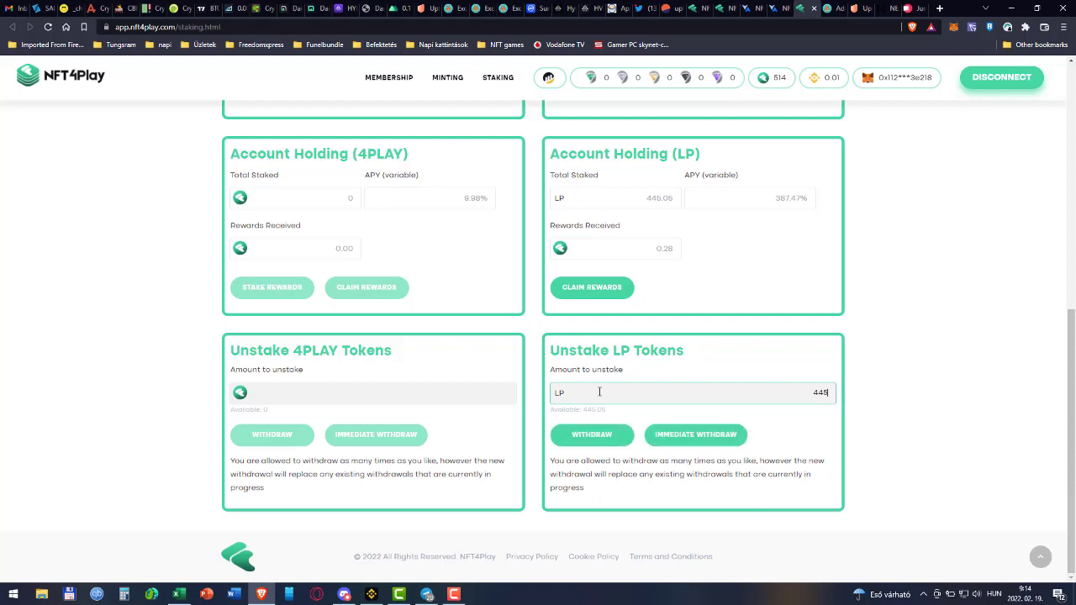
text(.05)
click(718, 447)
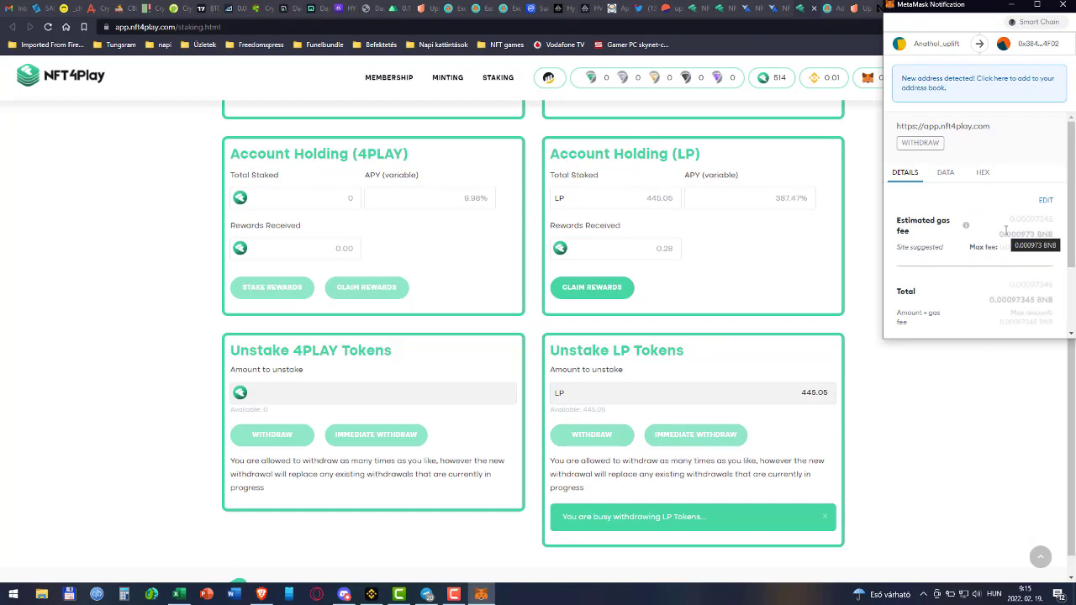
scroll(1010, 243, down, 2)
click(1013, 317)
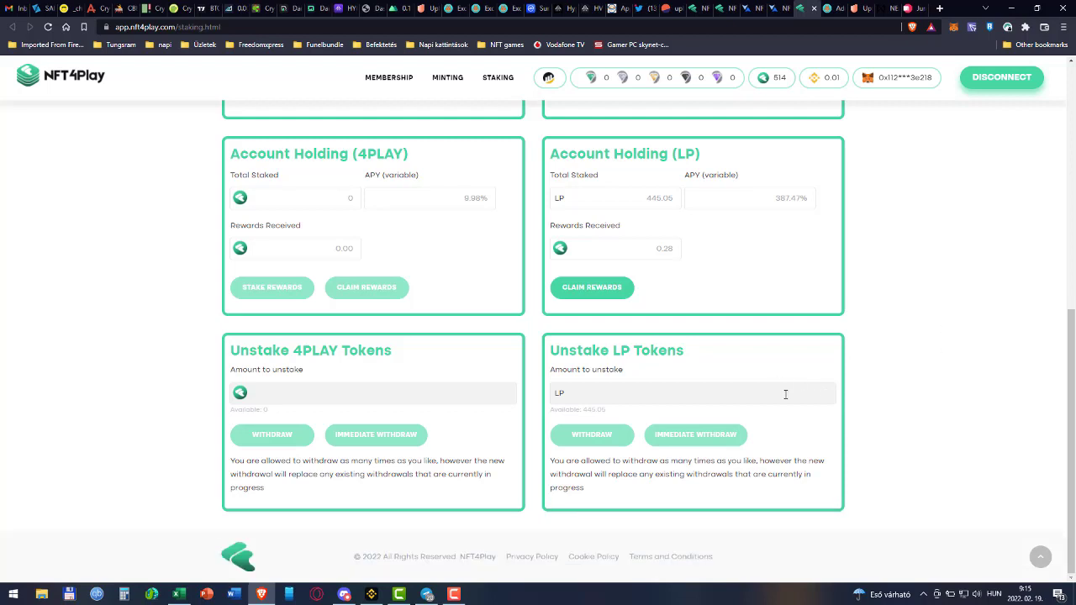
click(1051, 517)
scroll(753, 300, up, 1)
scroll(752, 300, up, 1)
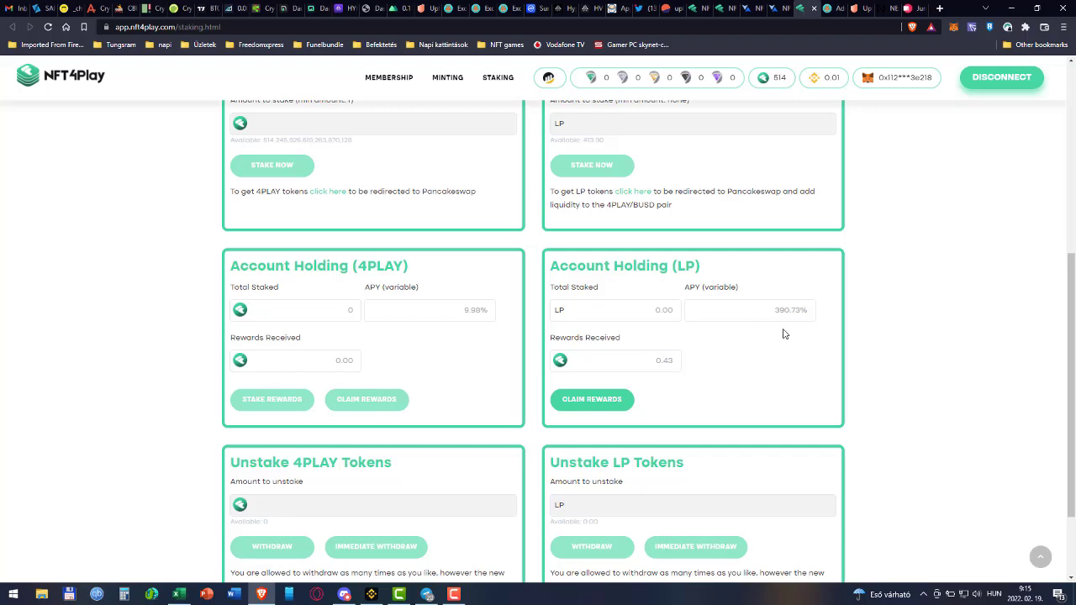
Switch to PancakeSwap's Add Liquidity page for BUSD and 4PLAY, reload it and review the LP tokens in the wallet
click(832, 9)
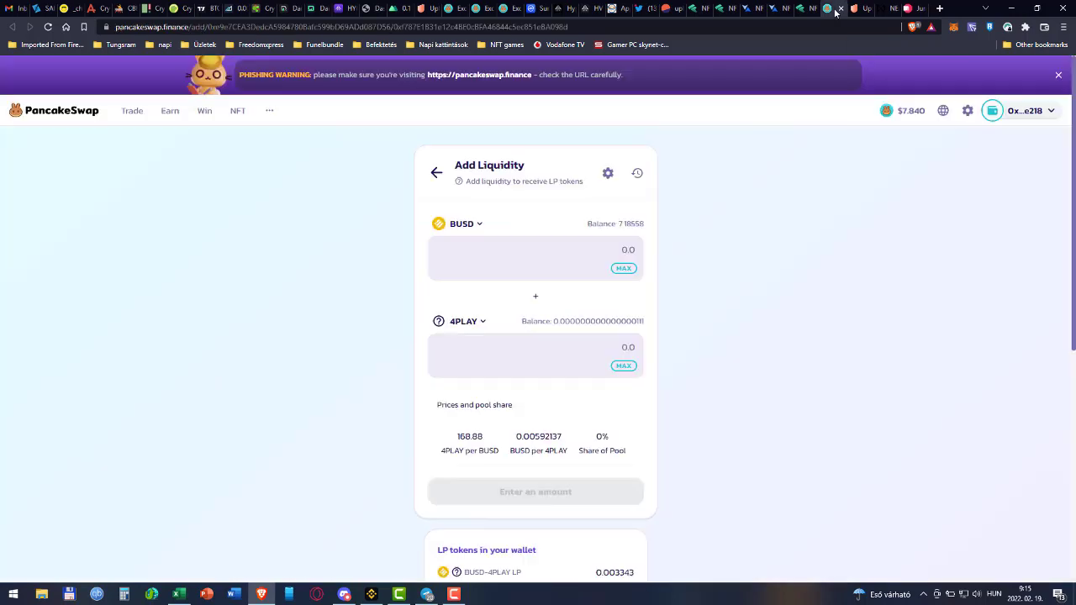
click(48, 27)
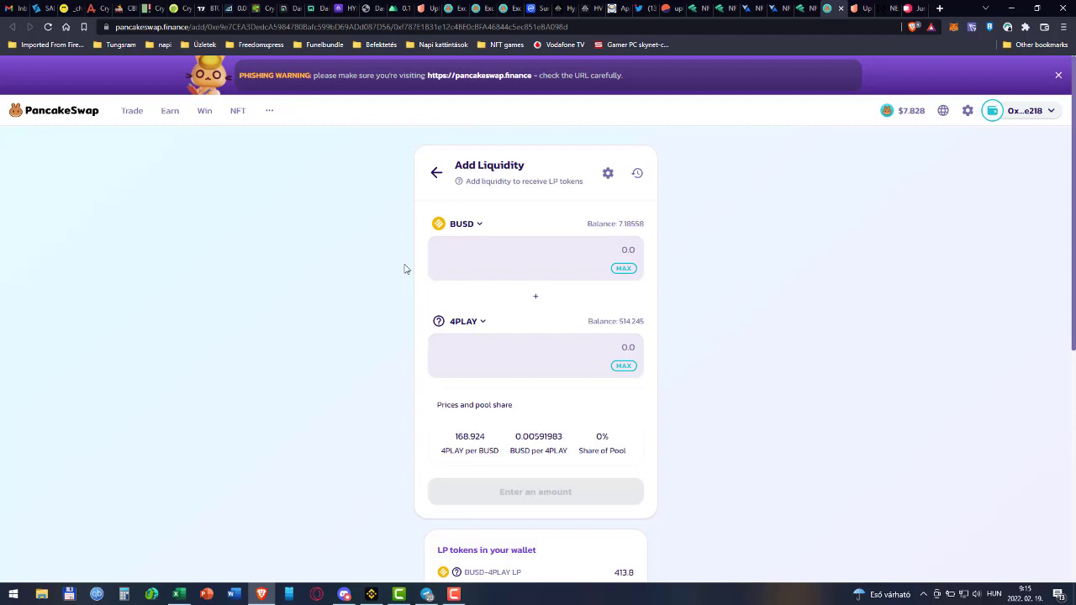
scroll(690, 361, down, 3)
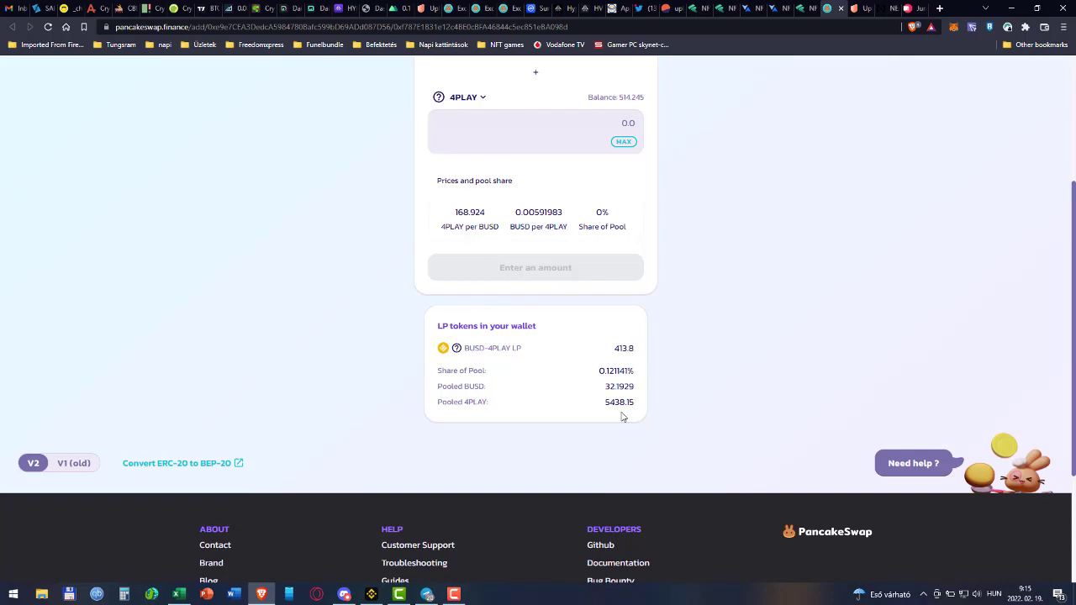
scroll(681, 343, up, 3)
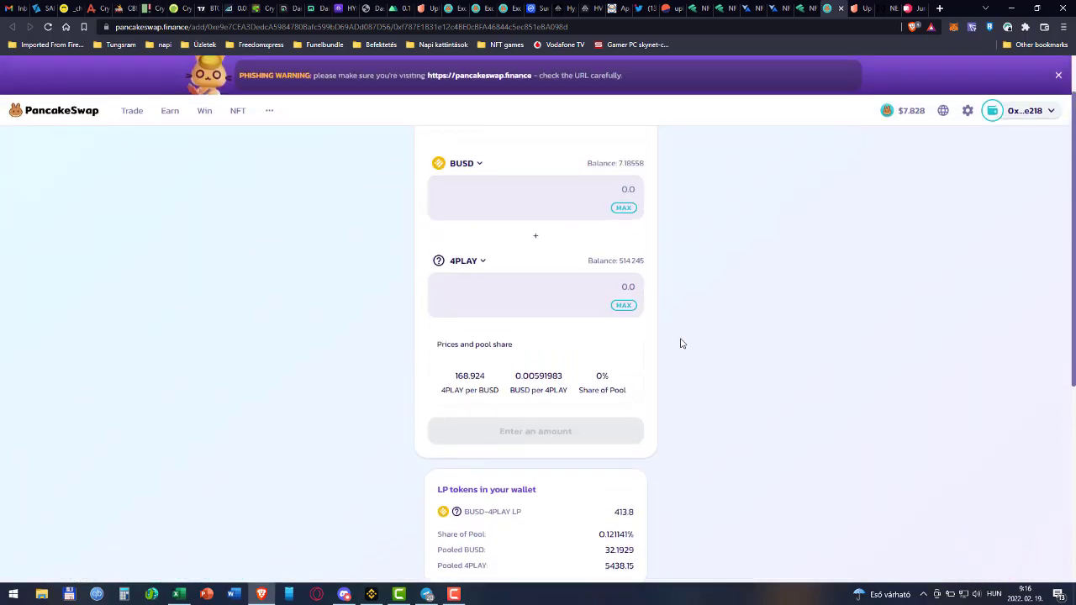
scroll(680, 343, down, 4)
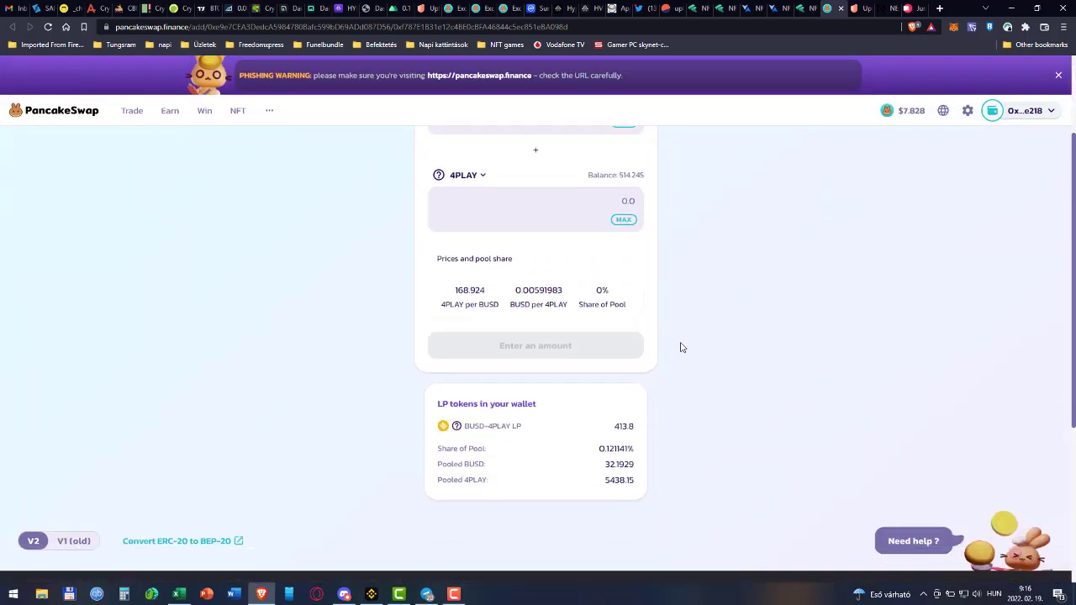
scroll(690, 344, up, 2)
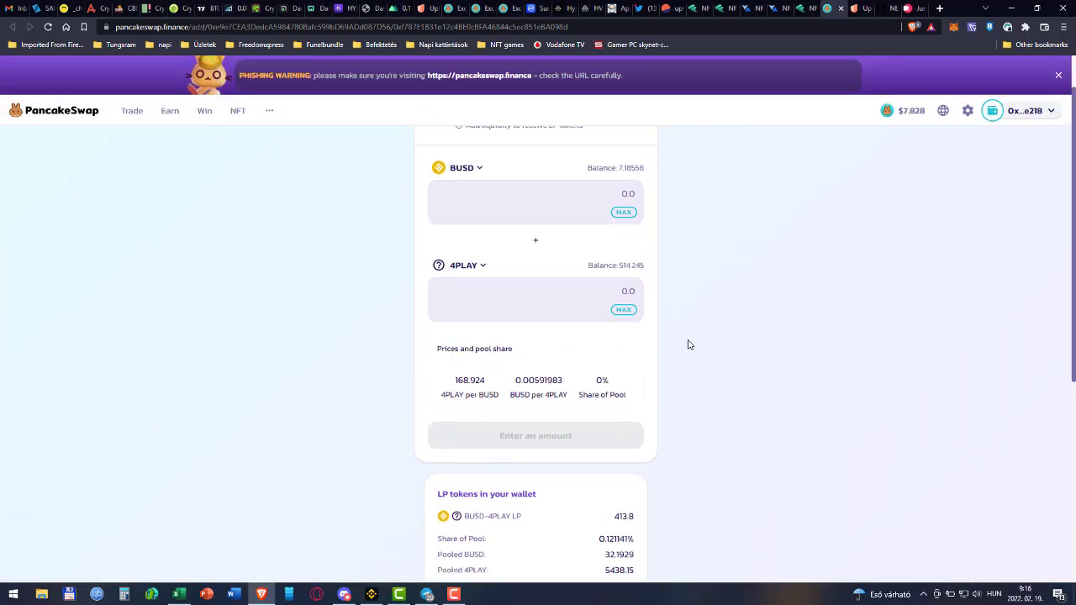
Supply the maximum 4PLAY balance with 3.04424 BUSD as liquidity, approve it in MetaMask and close the supply dialog
click(623, 310)
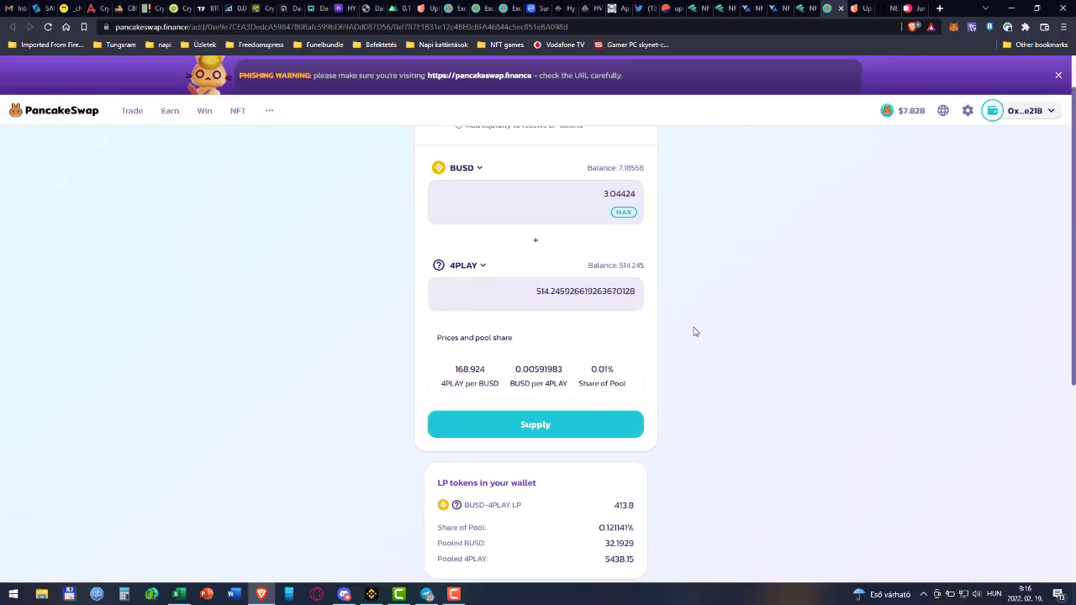
scroll(747, 387, down, 2)
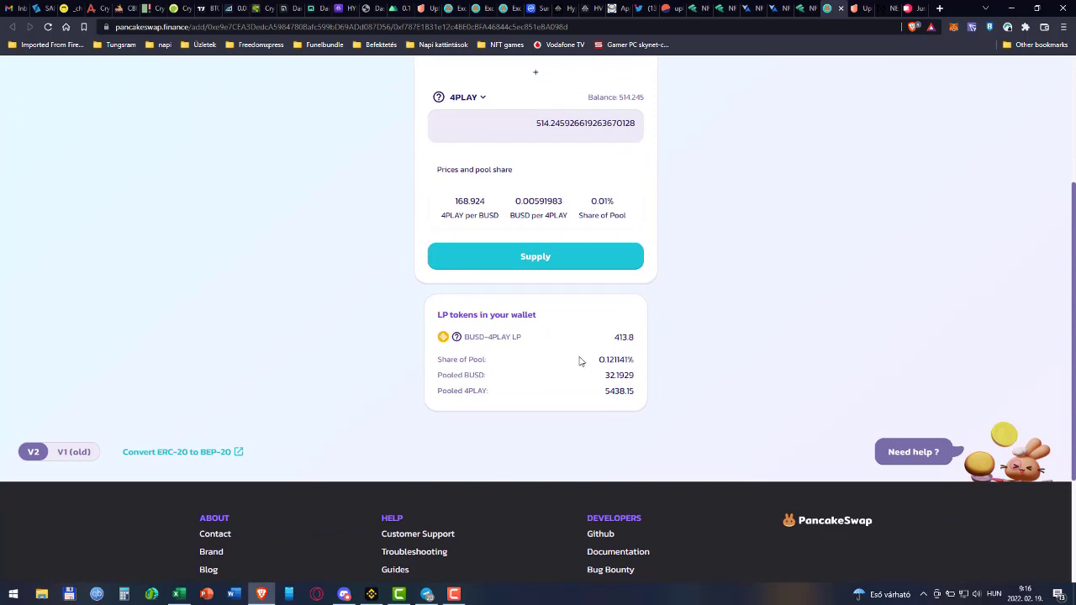
click(543, 258)
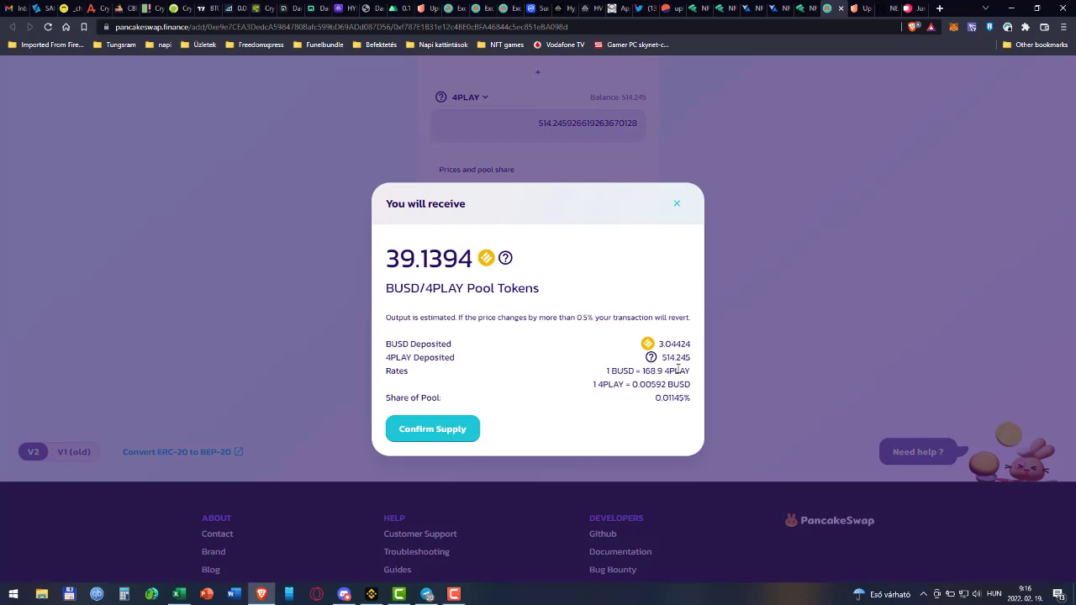
click(433, 430)
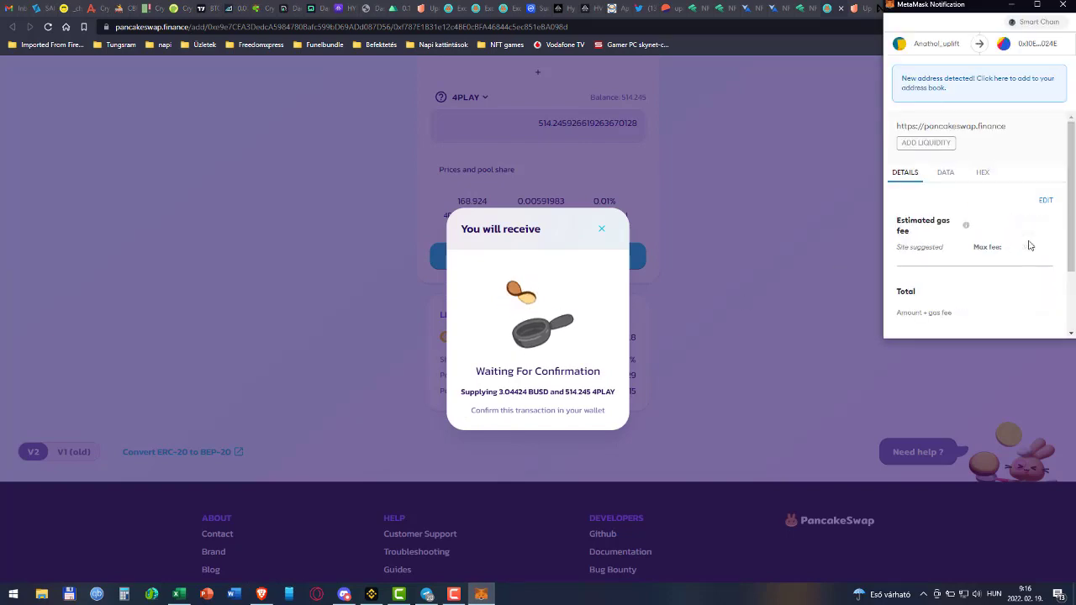
scroll(1029, 245, down, 1)
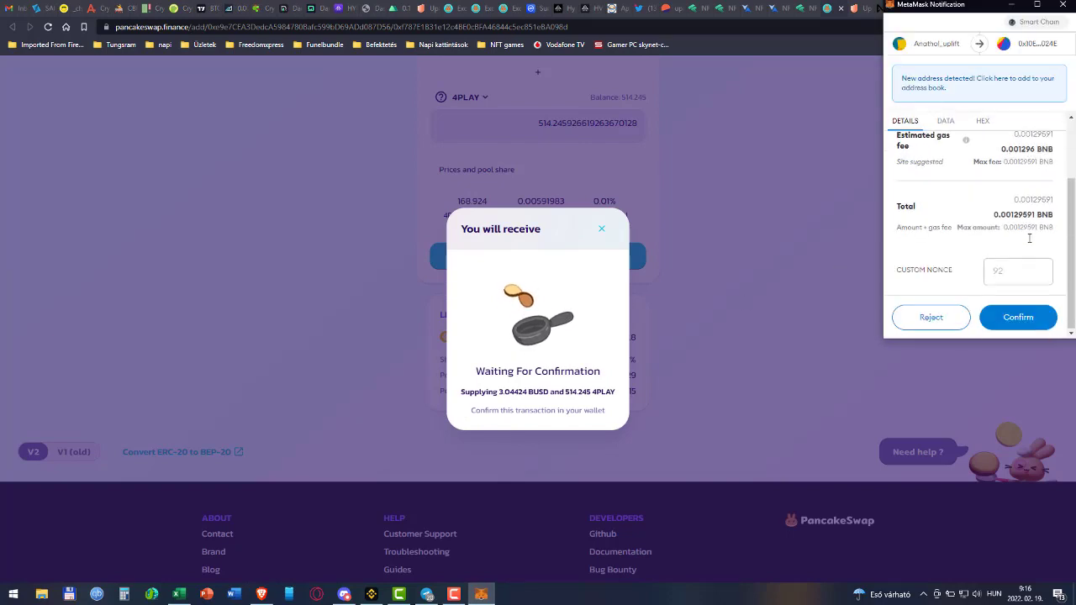
click(1014, 319)
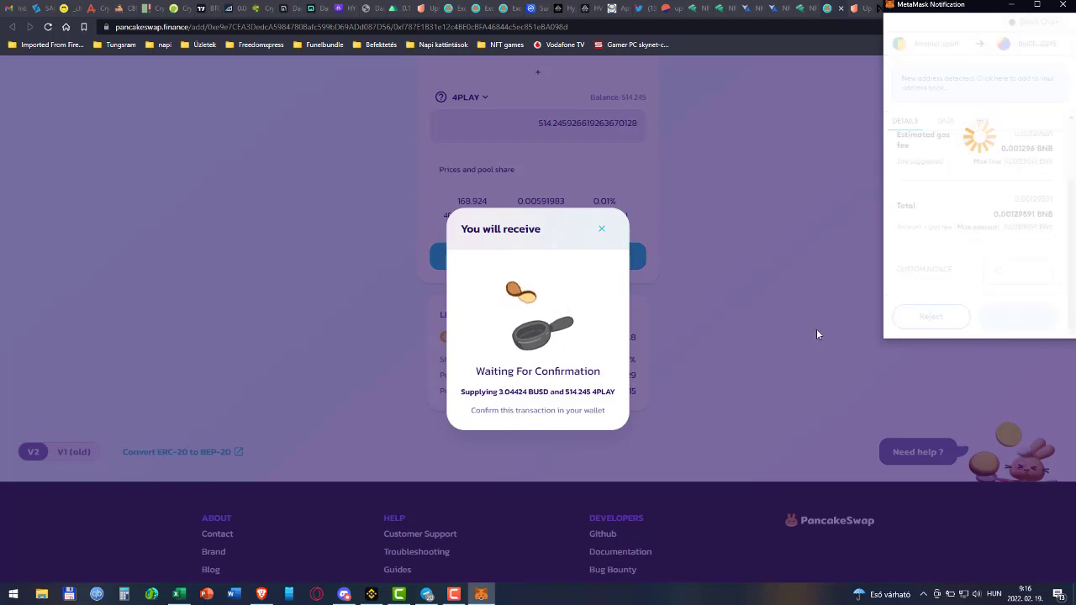
click(544, 428)
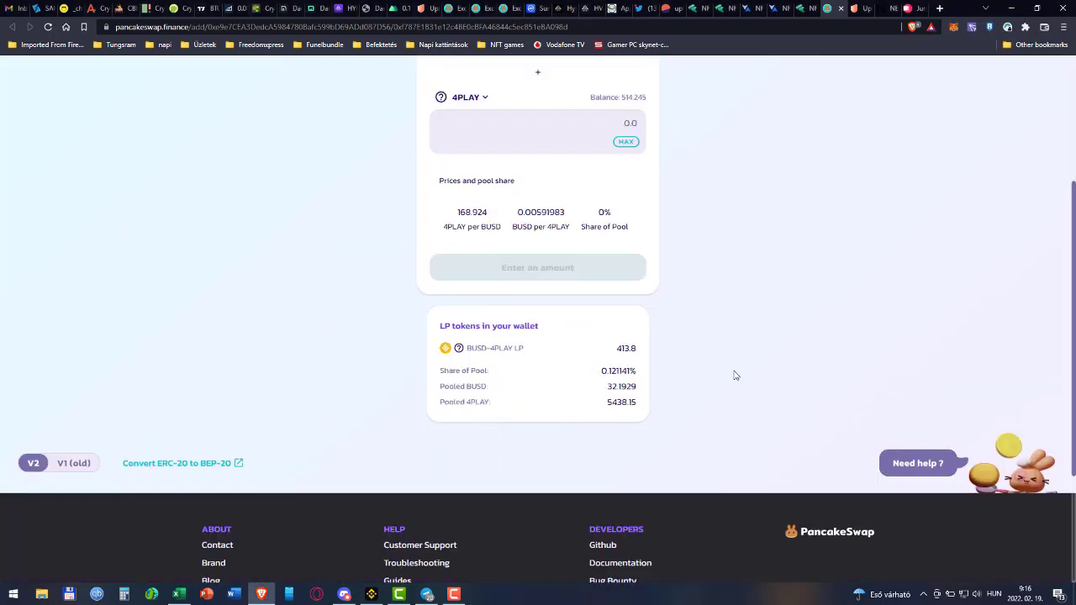
Look at PancakeSwap's 4PLAY/BUSD swap page, return to the Add Liquidity page and dismiss the transaction receipt
click(503, 9)
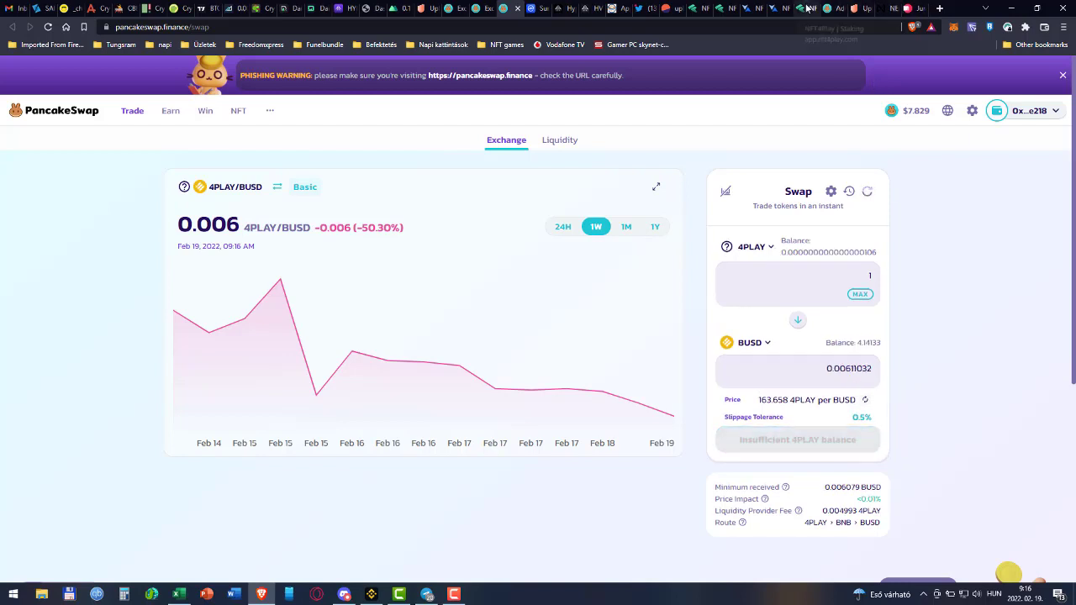
click(845, 12)
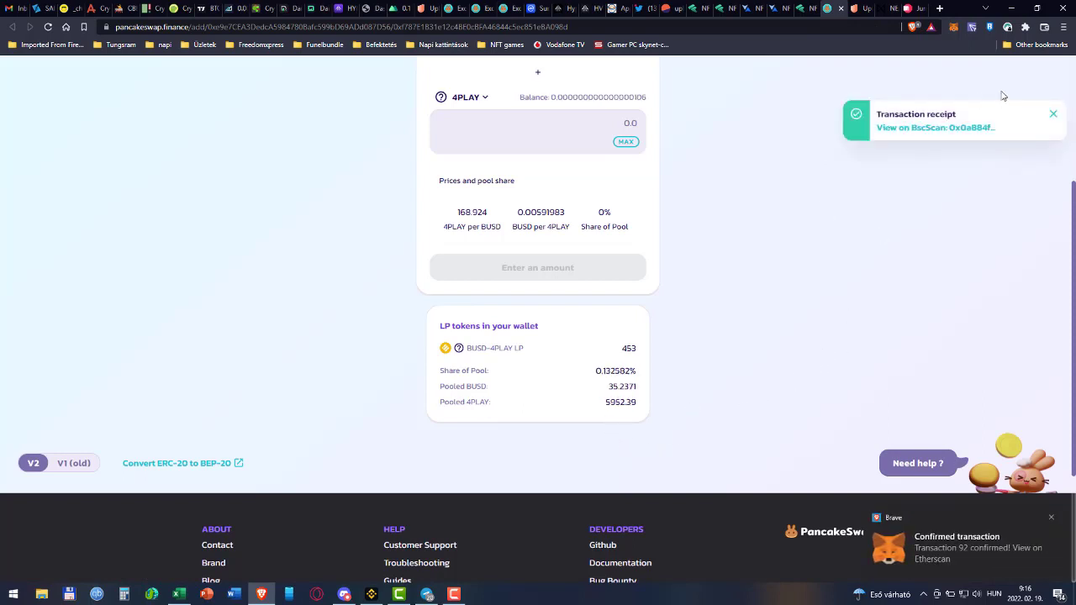
click(1054, 117)
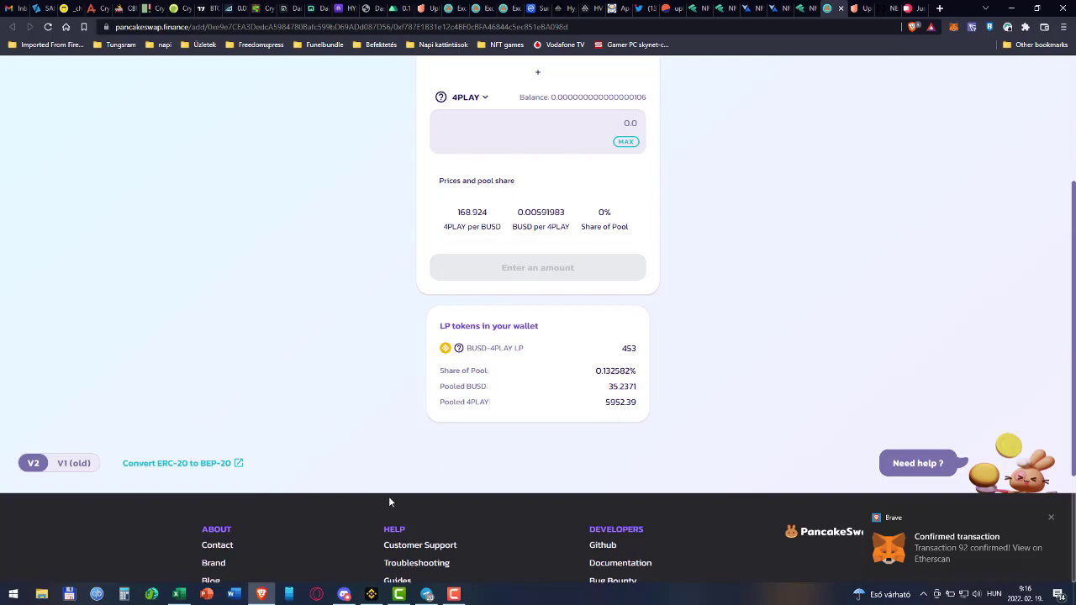
Switch to the Excel workbook, move its window clear of the LP token summary and enter 5952,39 in cell M4
click(180, 596)
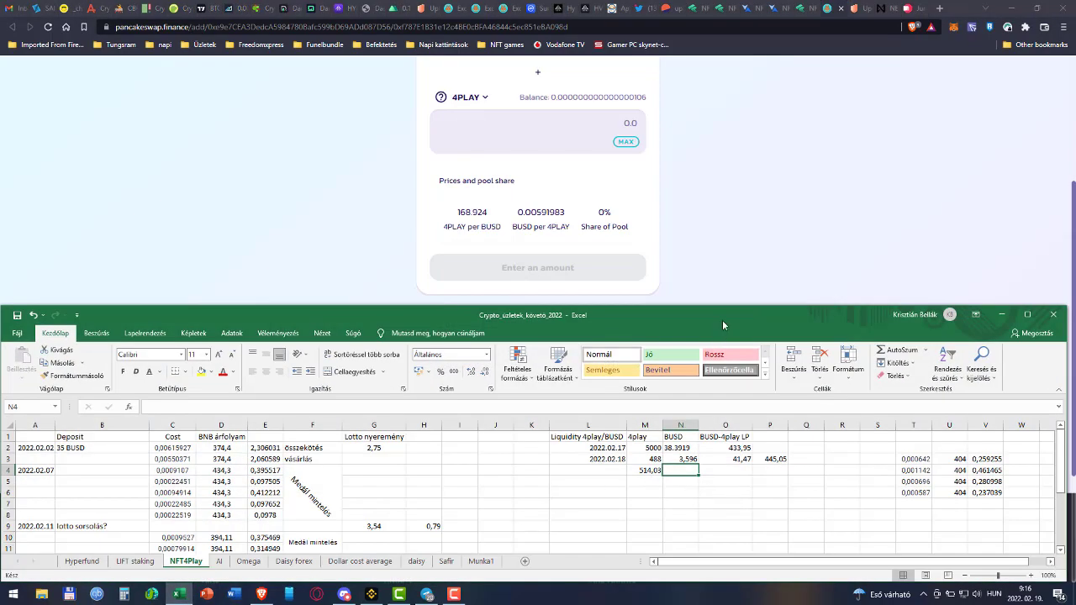
drag(744, 312, 737, 6)
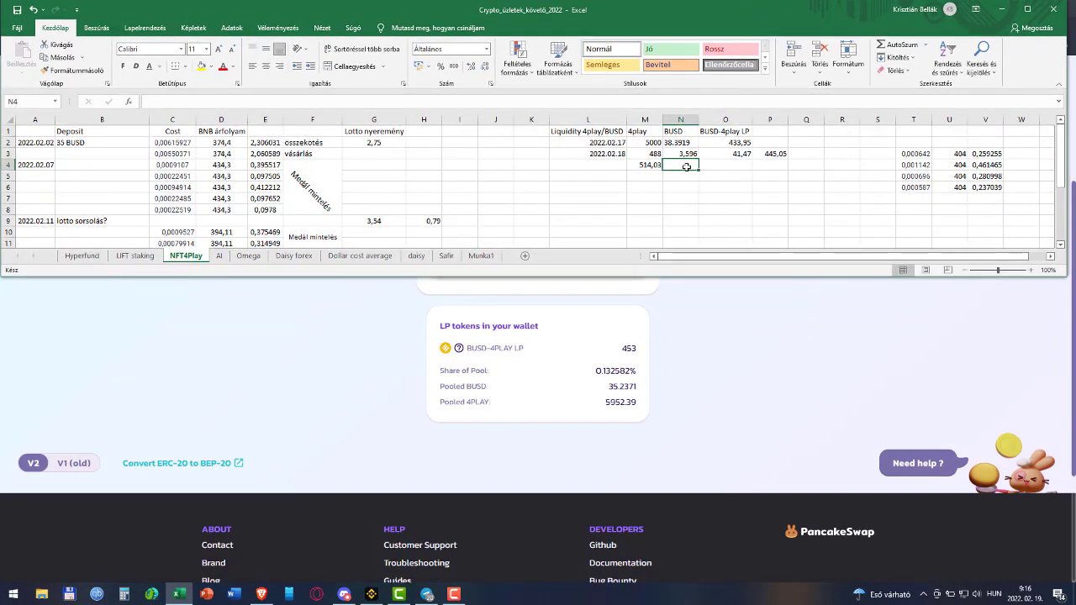
key(Left)
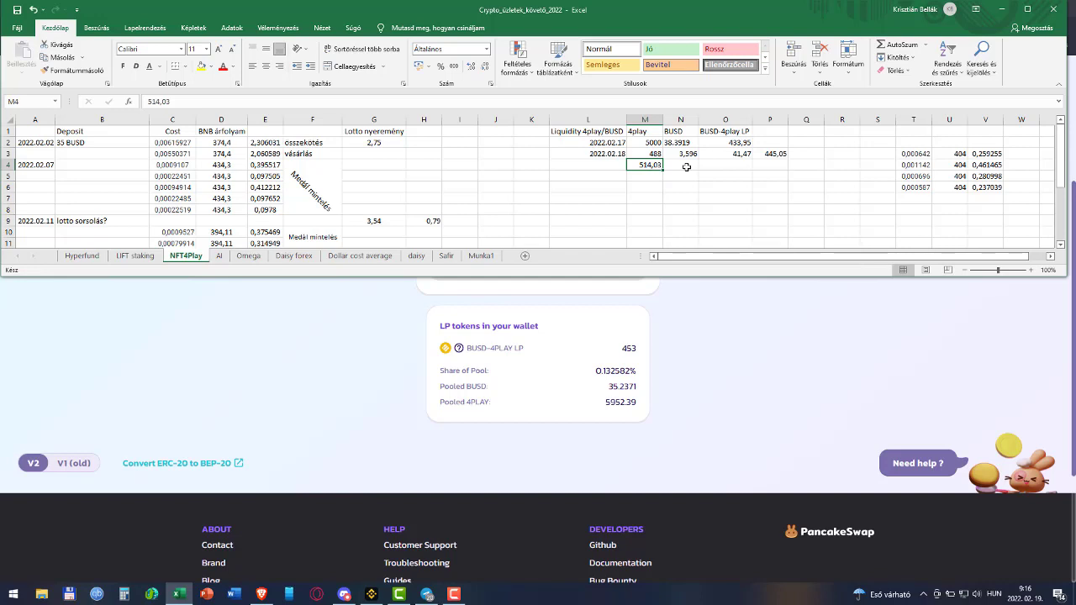
text(5952)
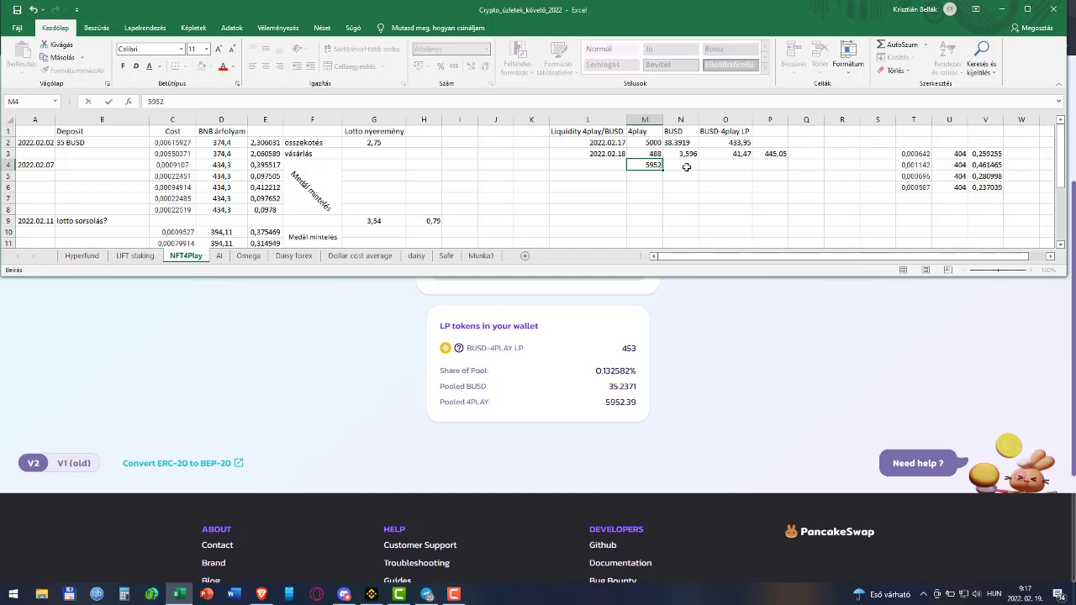
text(,39)
click(686, 166)
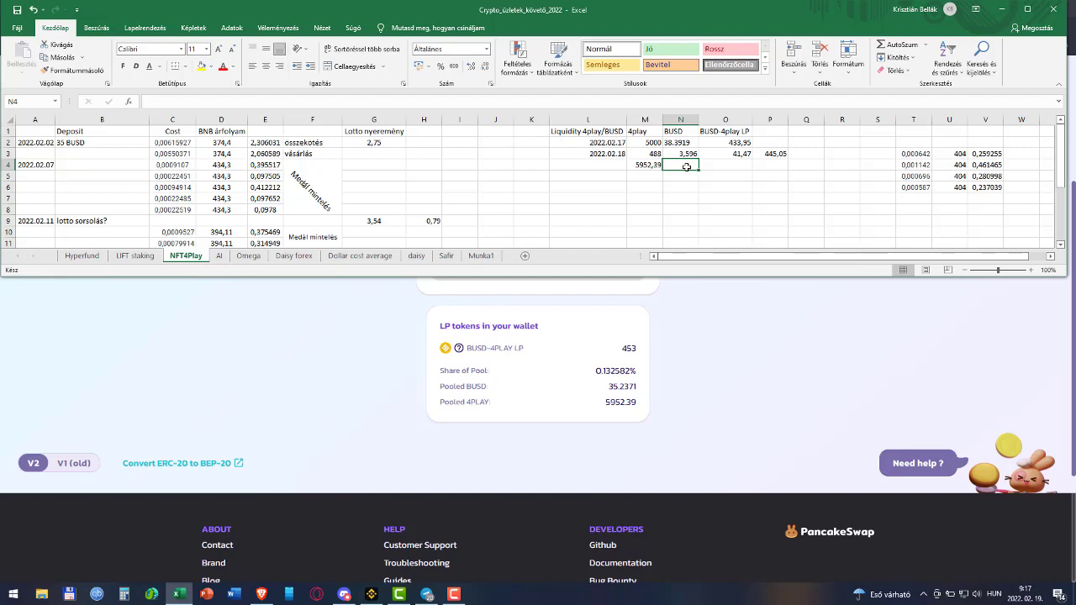
Enter 453 in cell P4 and 35,2371 in cell N4, and minimize the workbook
key(Right)
key(Right)
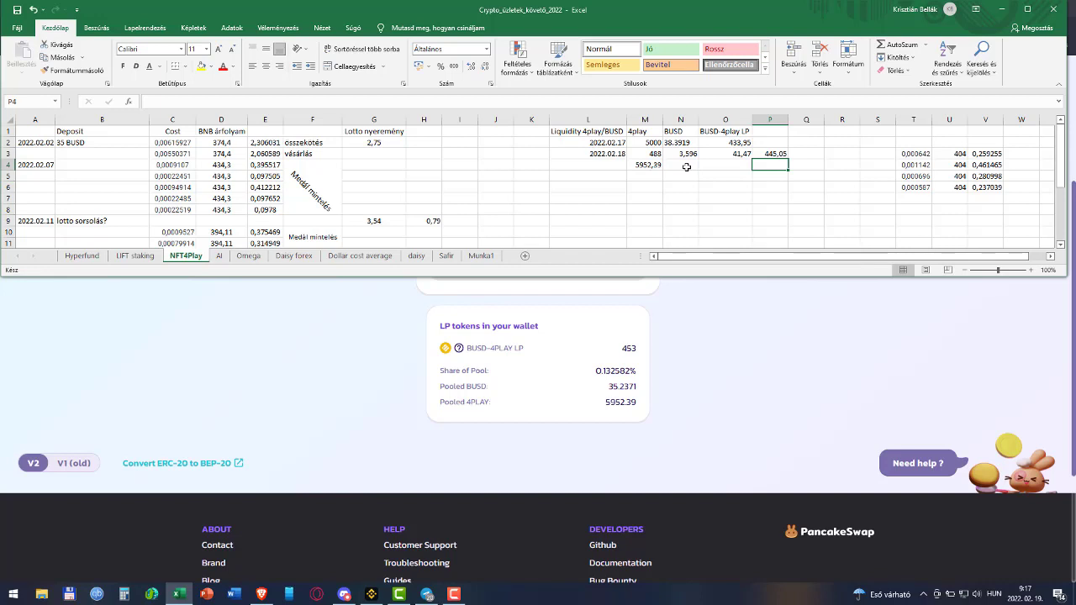
text(453)
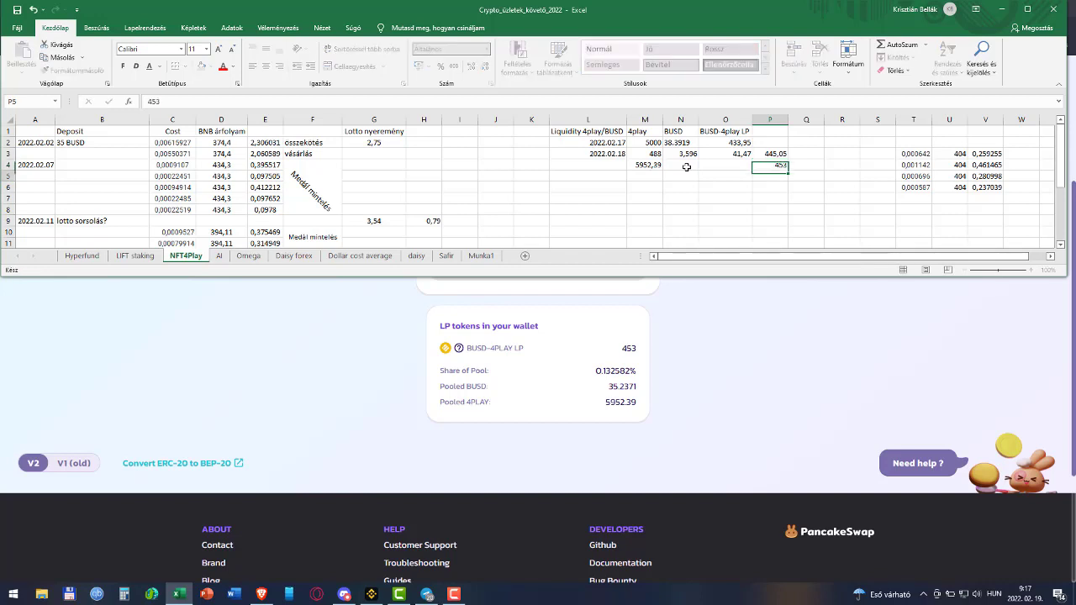
key(Return)
click(687, 166)
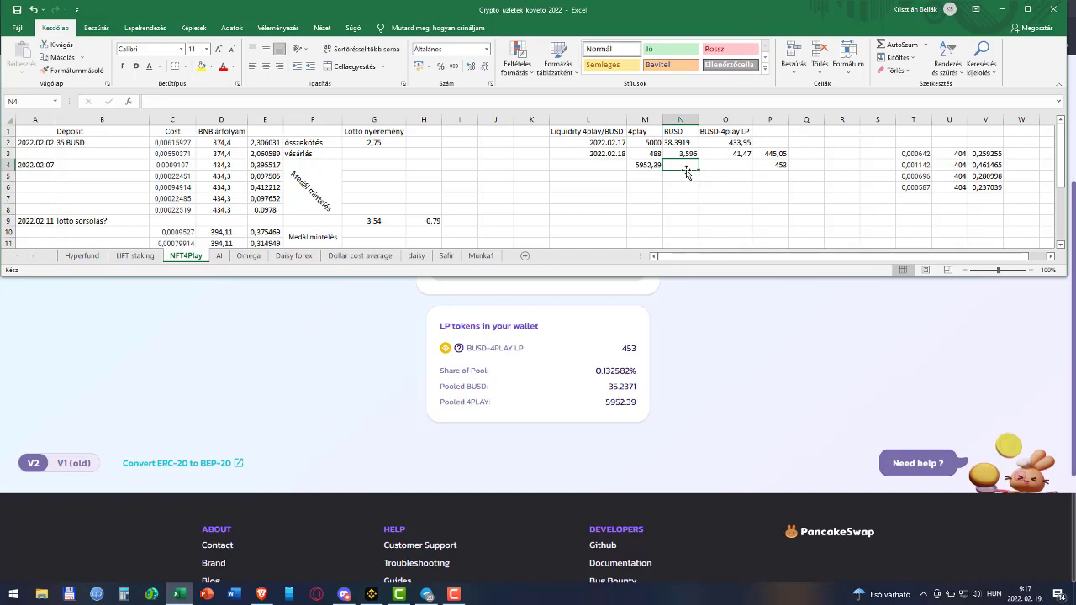
text(35)
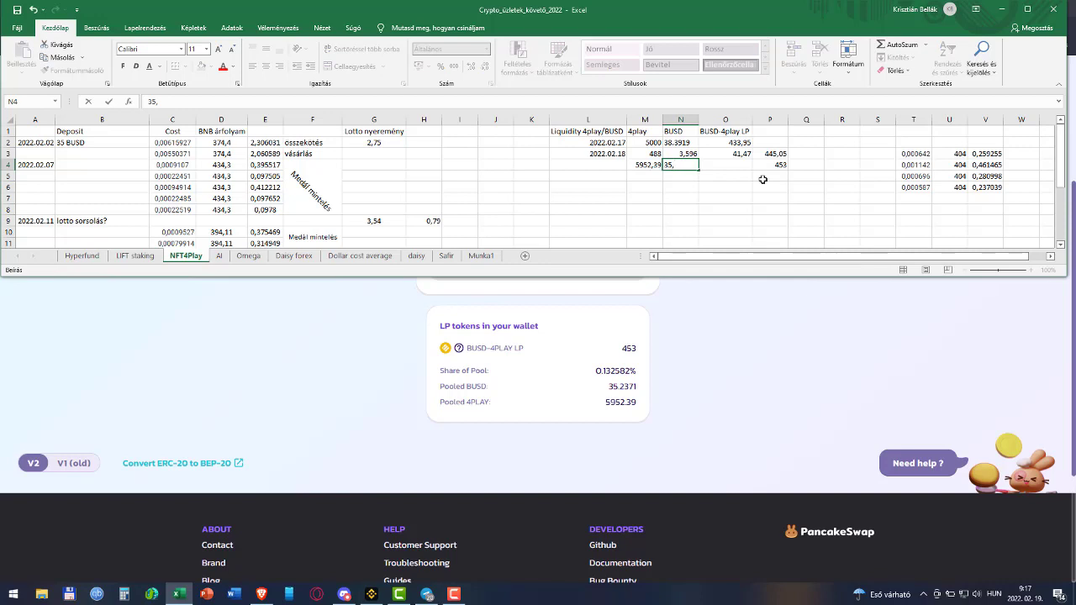
text(,2371)
key(Return)
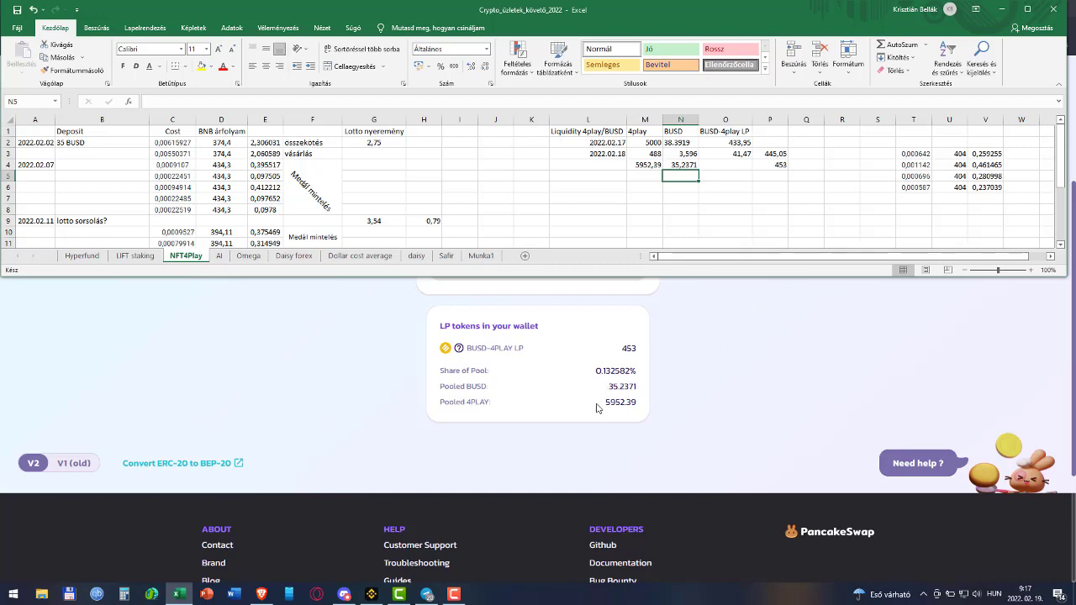
click(1003, 9)
Switch to NFT4Play's staking page, reload it and set the LP amount to stake to 453.04
click(803, 8)
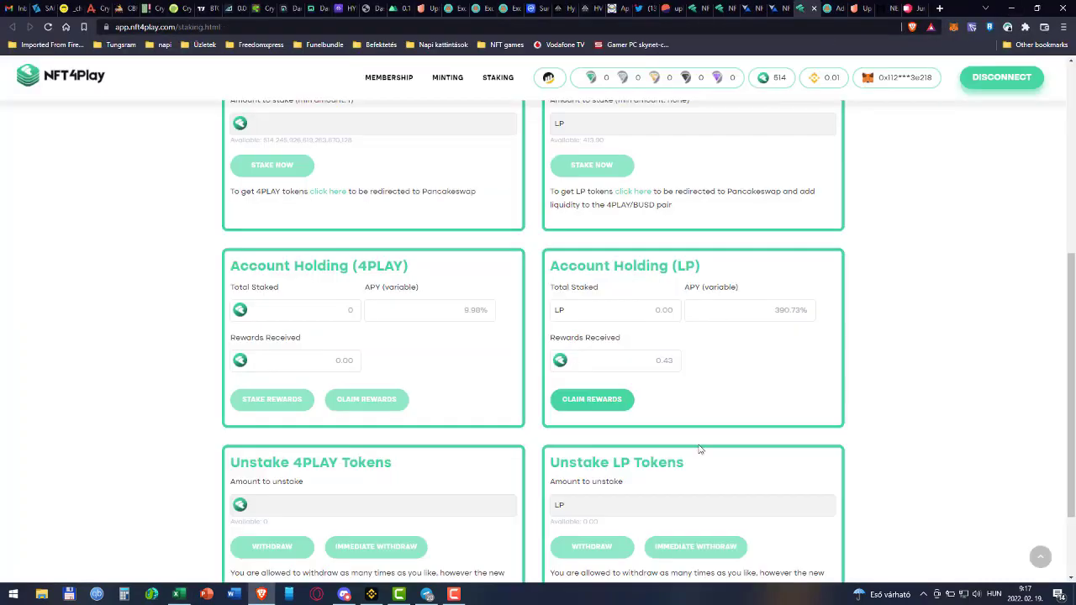
click(48, 26)
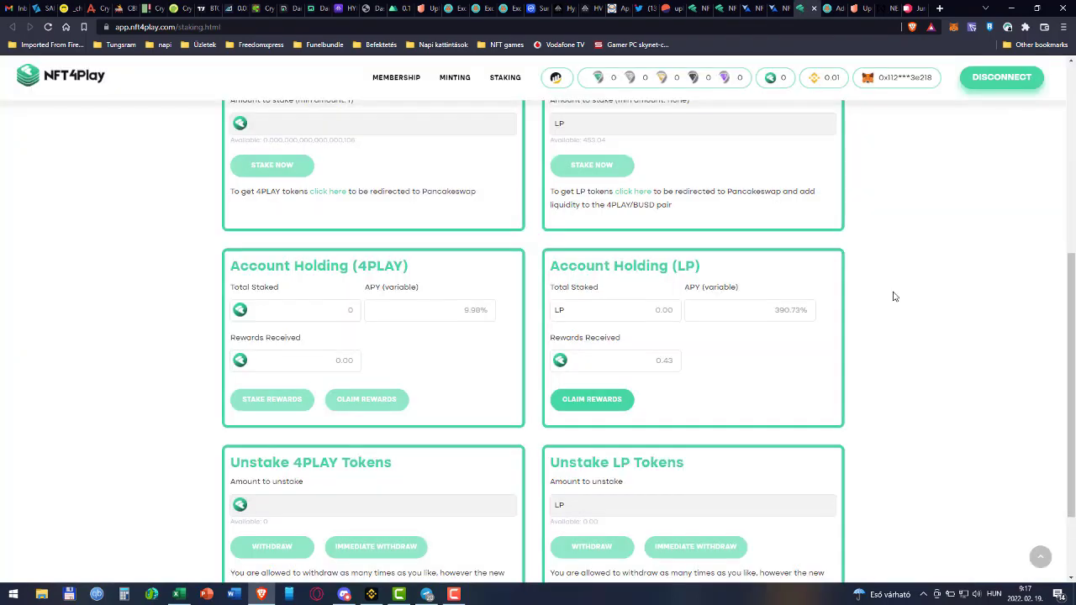
scroll(883, 328, up, 3)
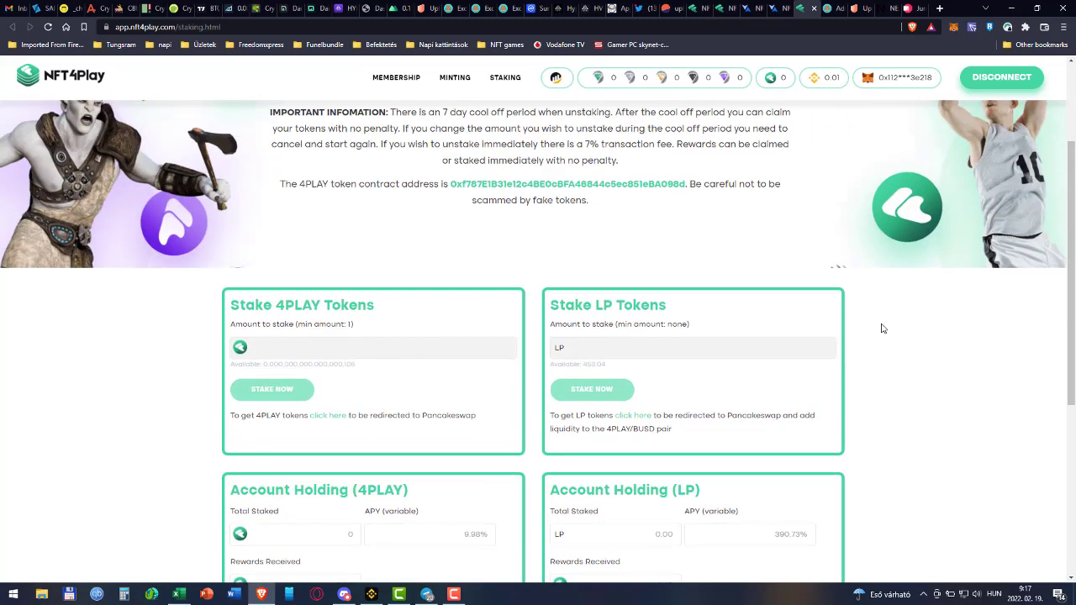
click(807, 347)
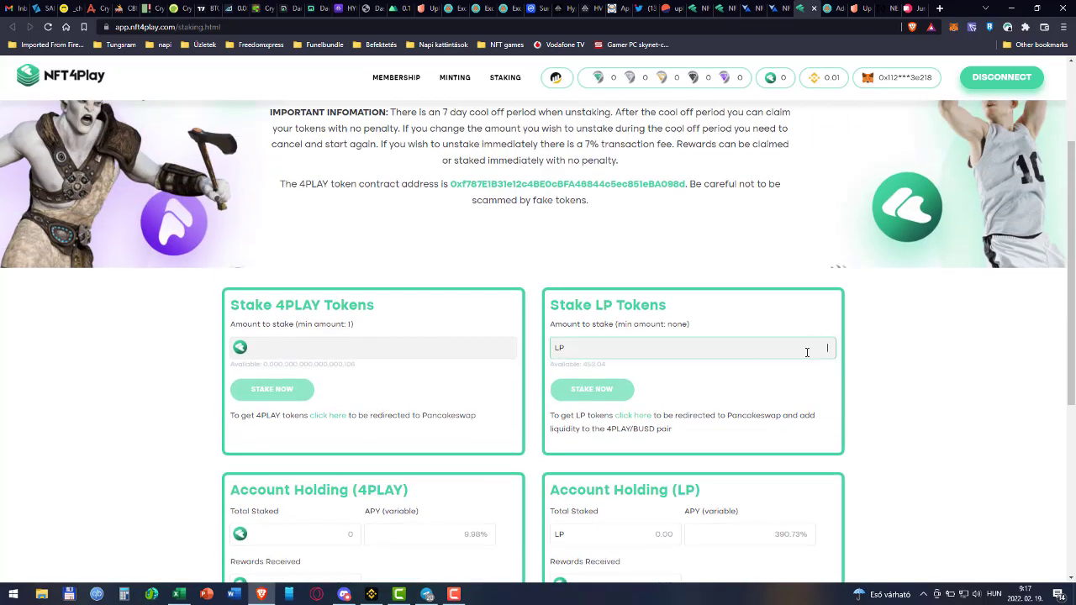
text(453.04)
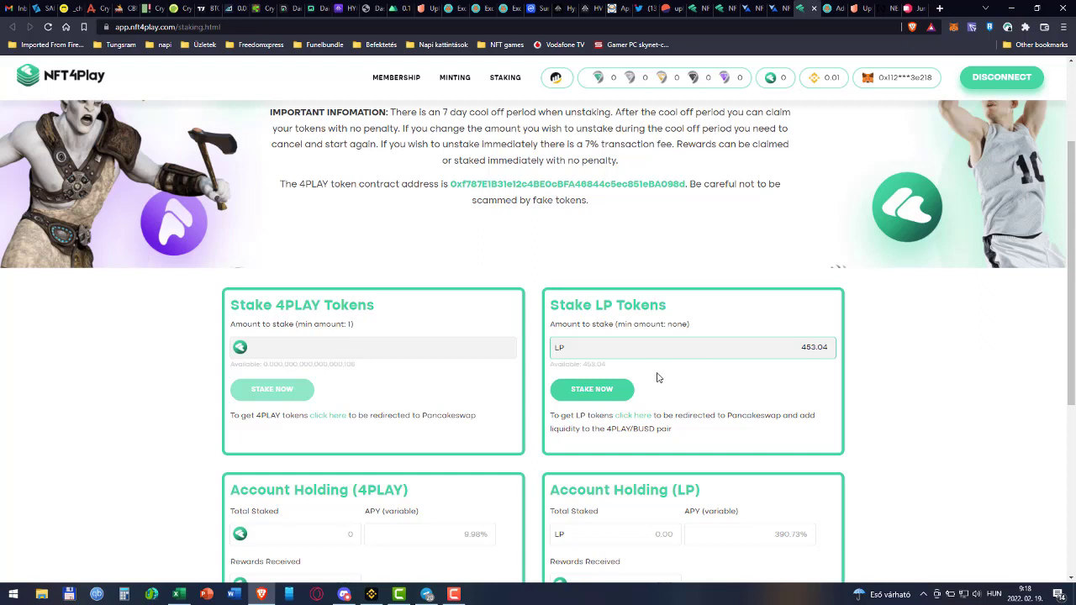
Try to stake the 453.04 LP tokens, check the transaction fee in MetaMask and reject the request
click(595, 390)
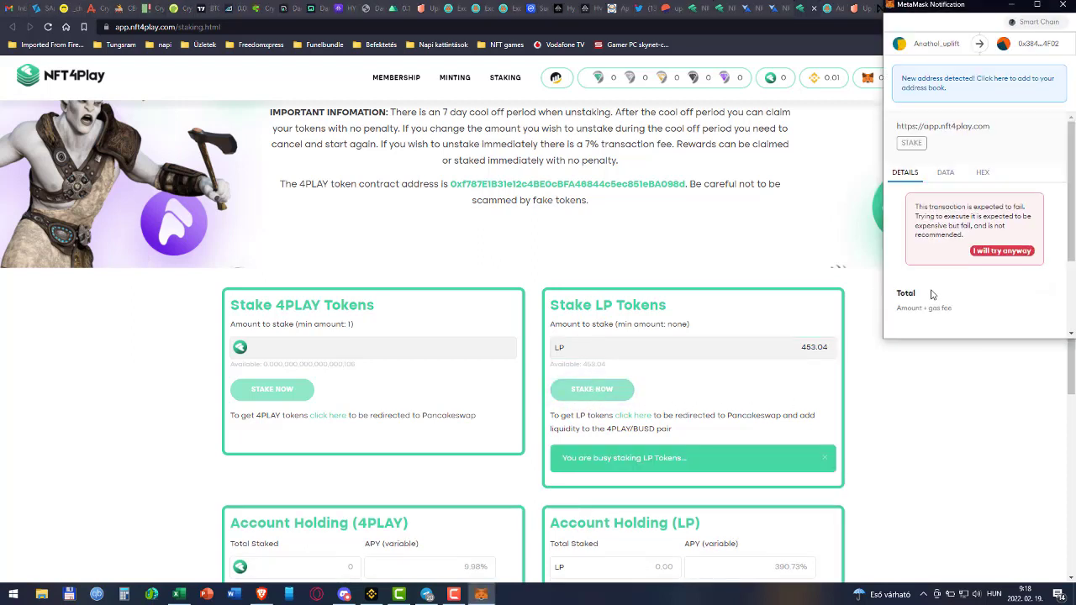
scroll(1013, 231, down, 1)
click(1013, 228)
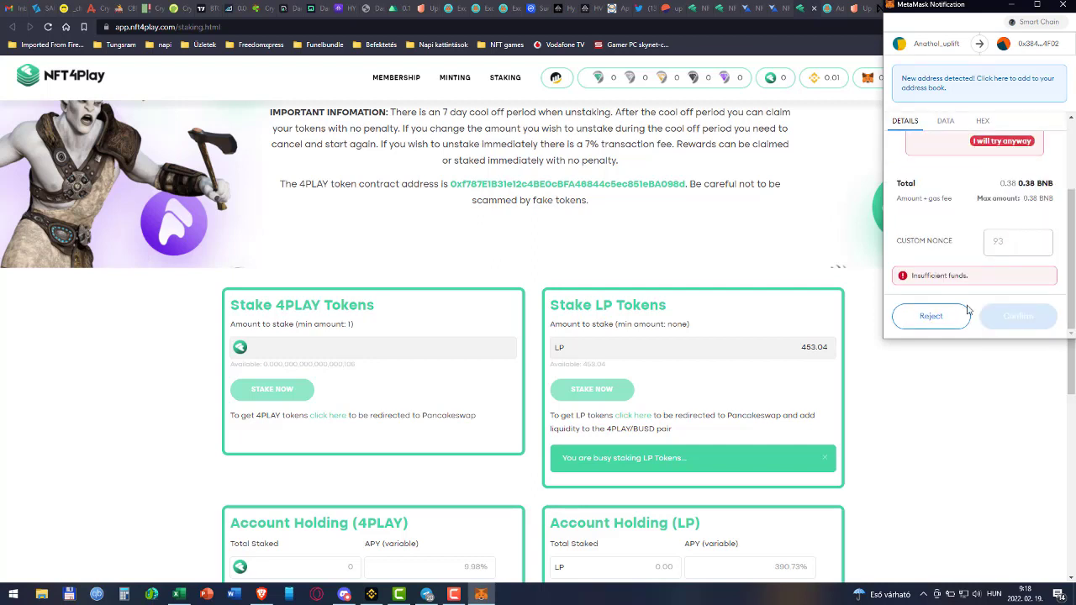
click(935, 317)
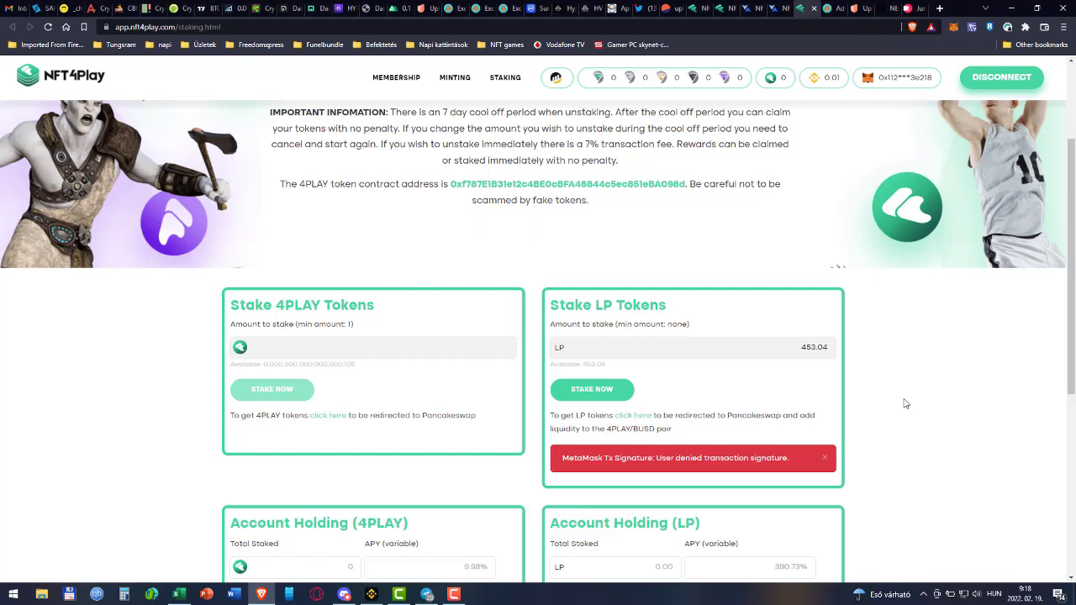
Reload PancakeSwap's Add Liquidity page, retry staking the LP tokens on NFT4Play and reject the MetaMask request
click(832, 8)
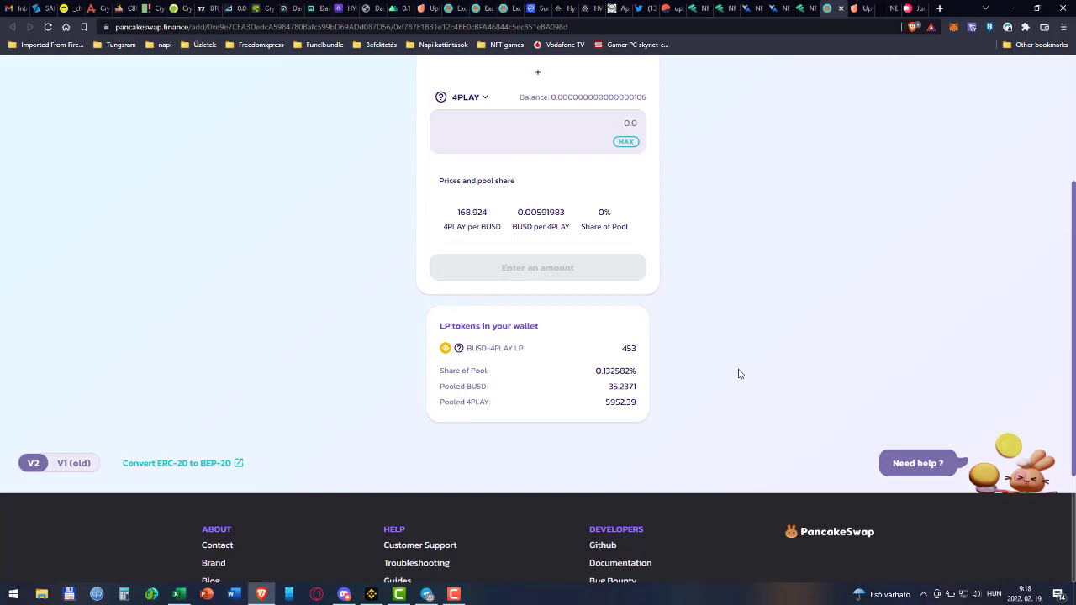
click(48, 26)
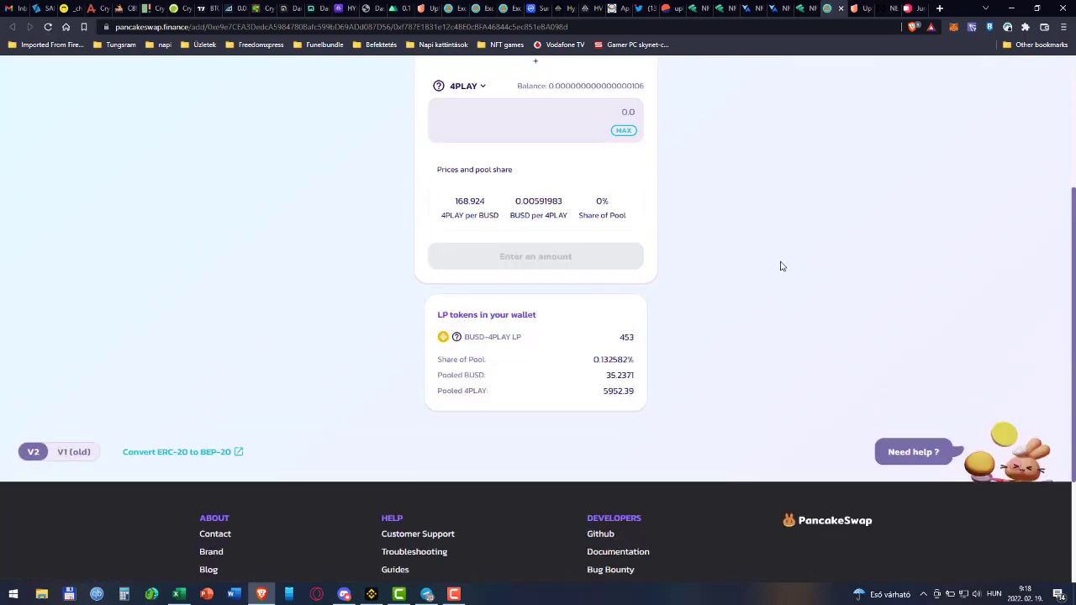
click(801, 9)
click(598, 391)
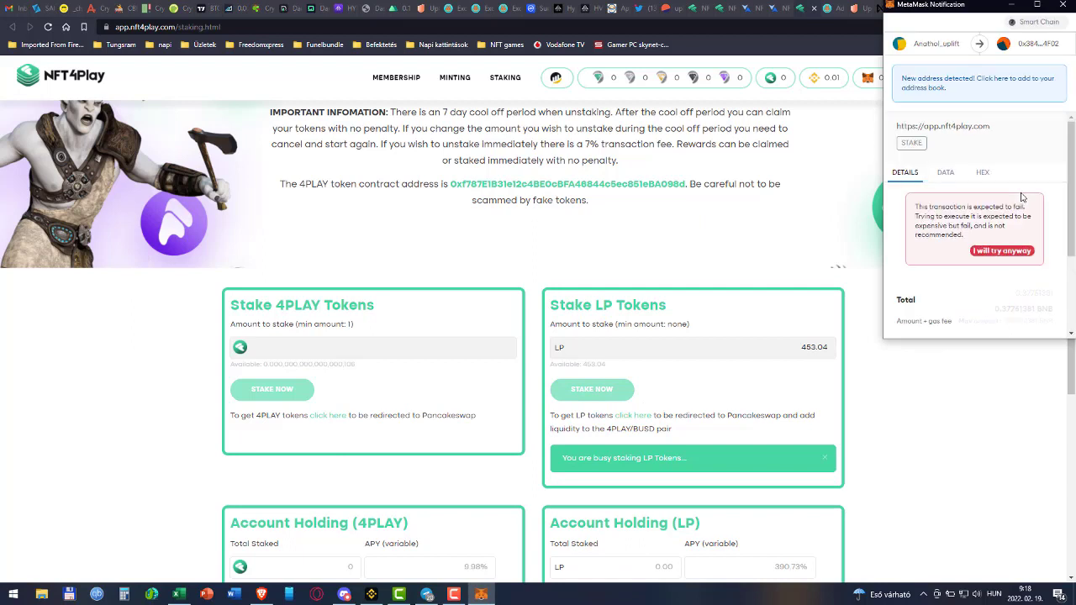
scroll(1006, 254, down, 3)
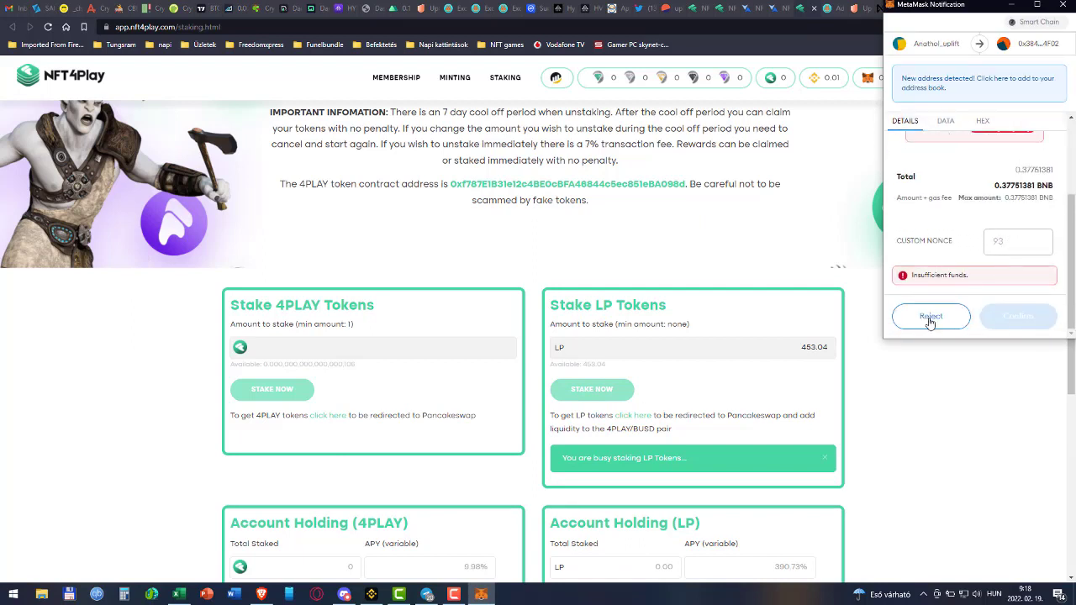
click(928, 321)
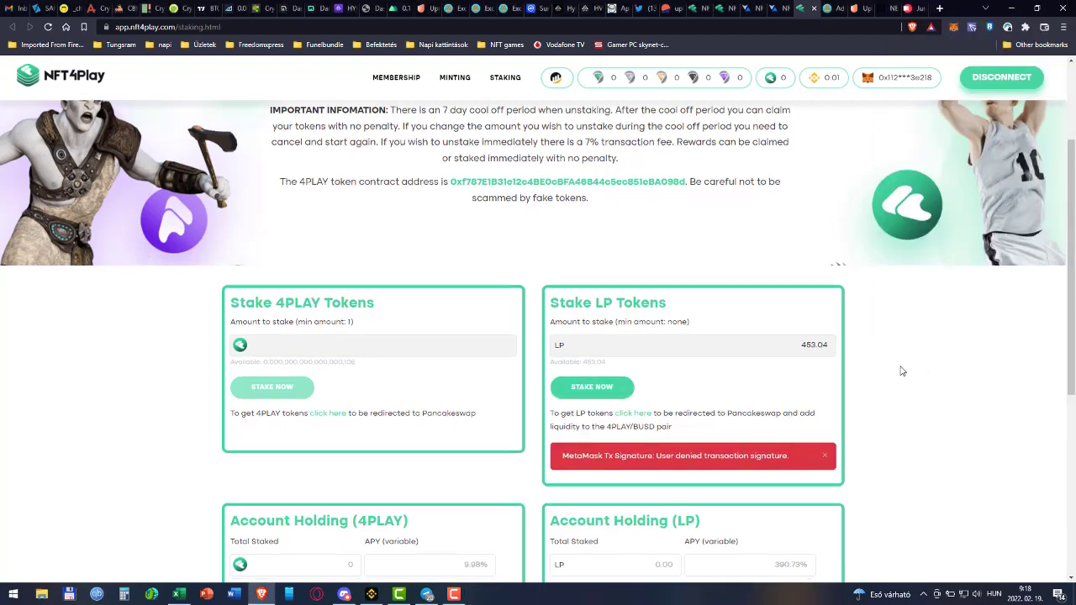
Check the LP account holding on the staking page and return to the LP token summary on PancakeSwap
scroll(901, 370, down, 3)
scroll(901, 369, up, 3)
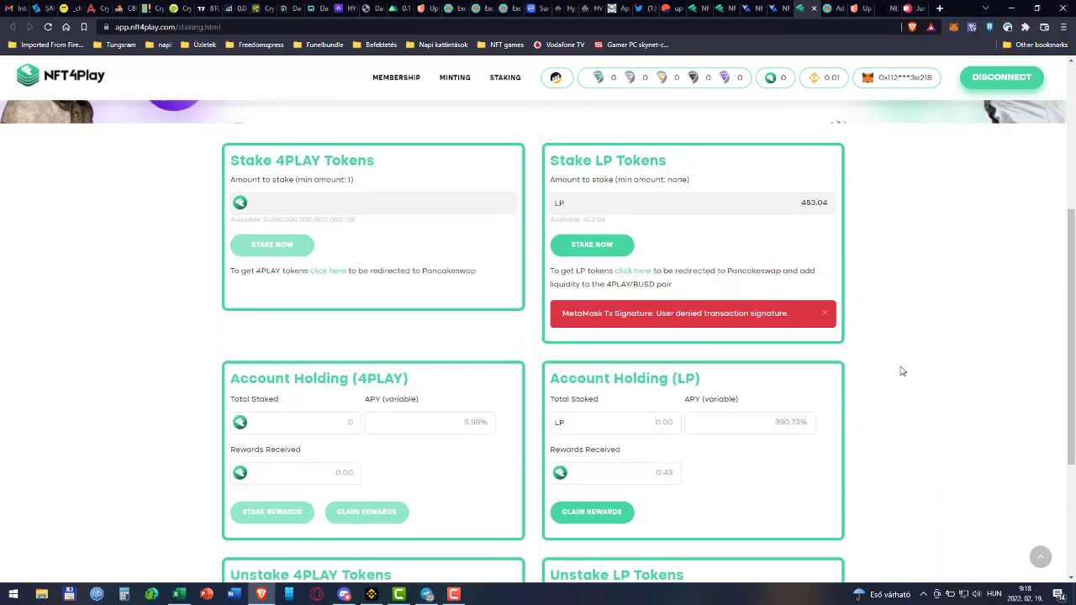
click(828, 8)
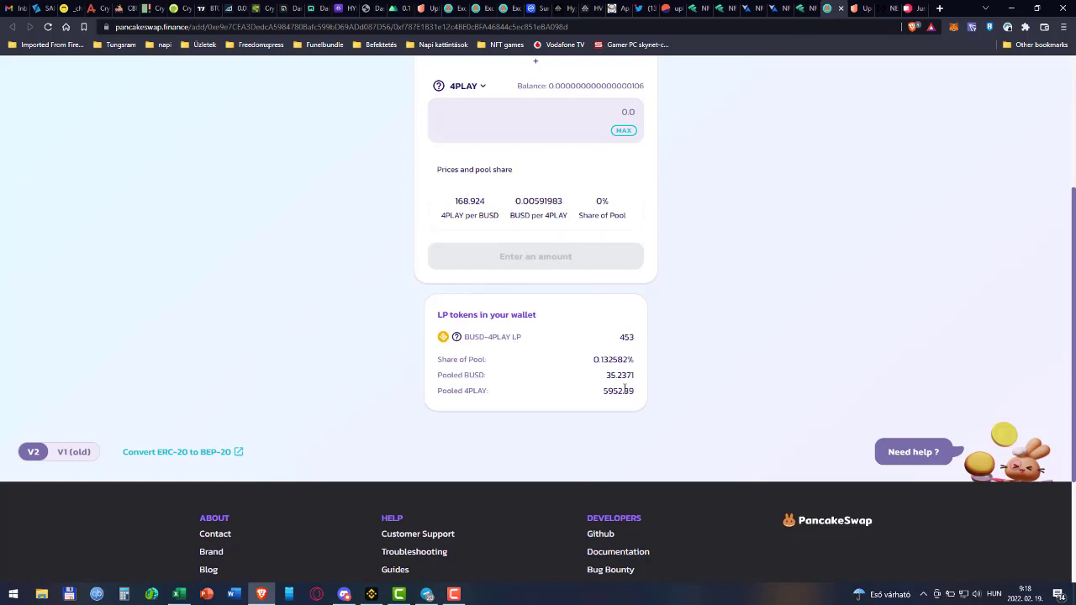
Check the BUSD/4PLAY position under Your Liquidity on PancakeSwap and return to NFT4Play's staking page
scroll(624, 347, up, 3)
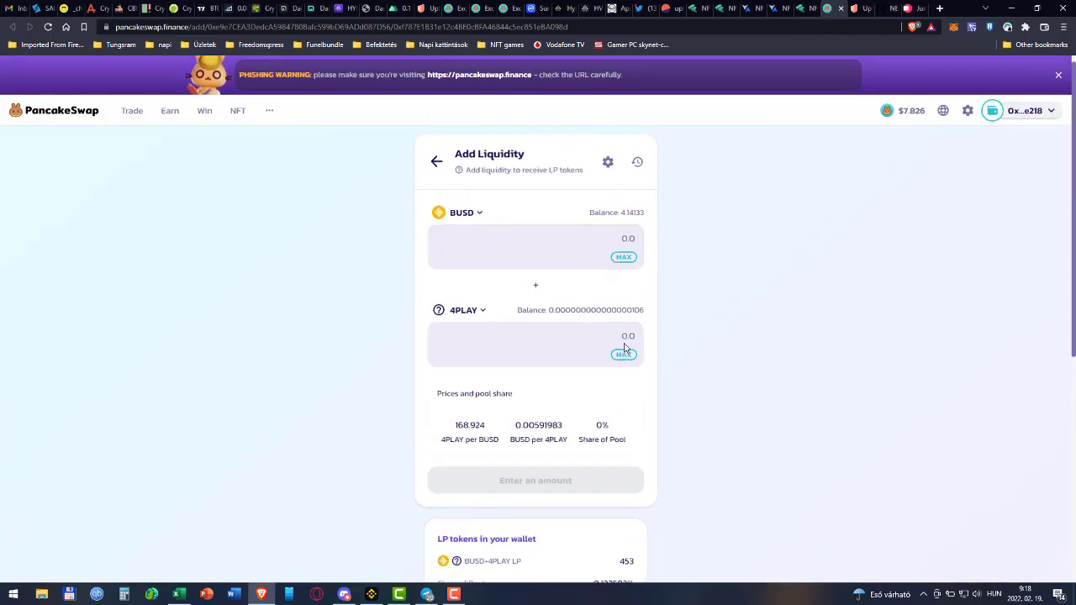
click(435, 171)
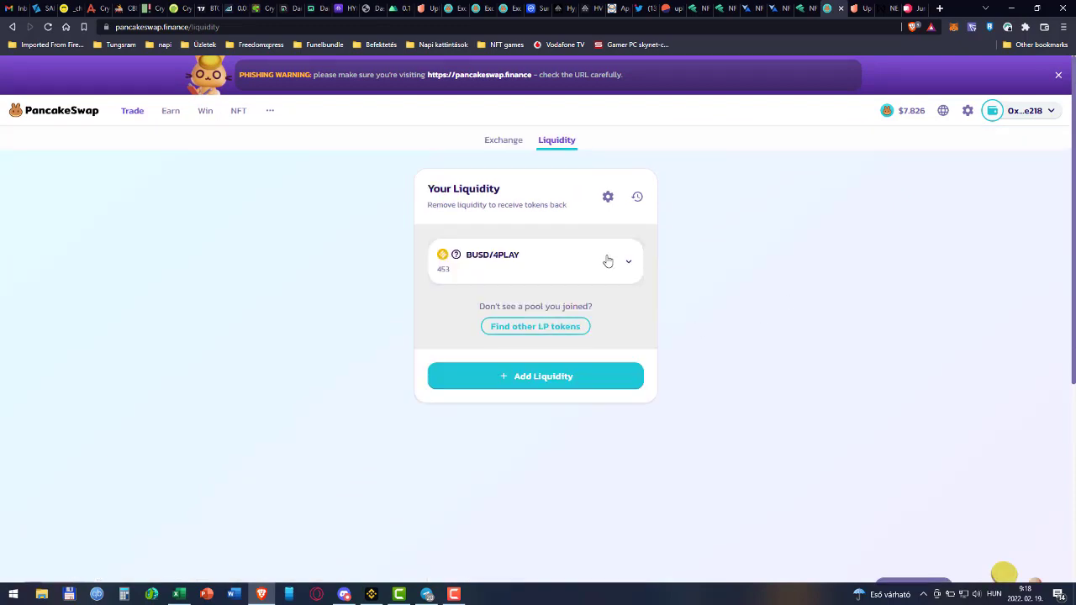
click(629, 265)
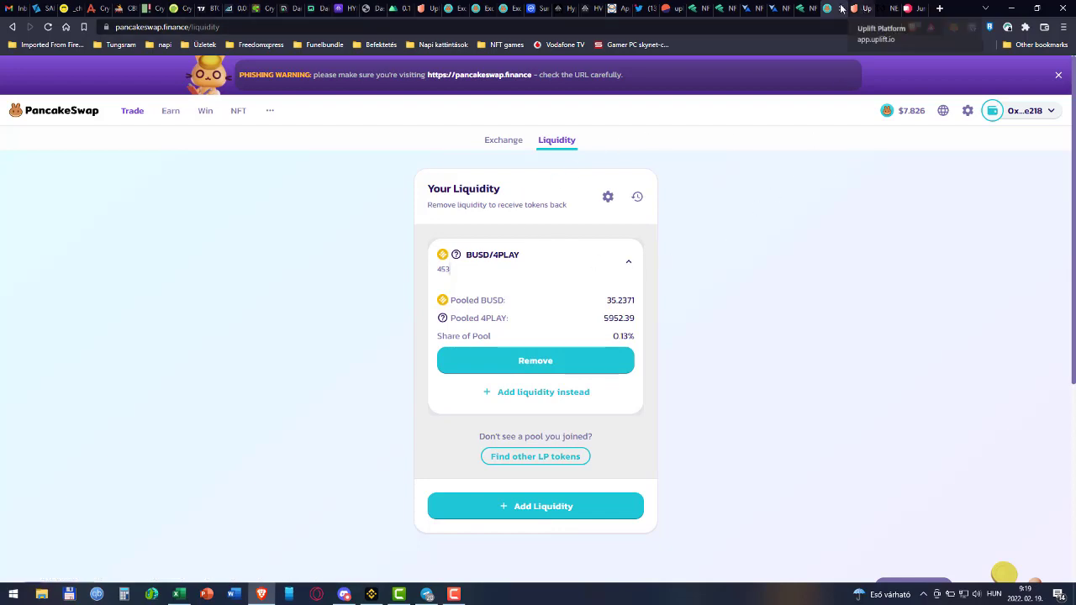
click(801, 10)
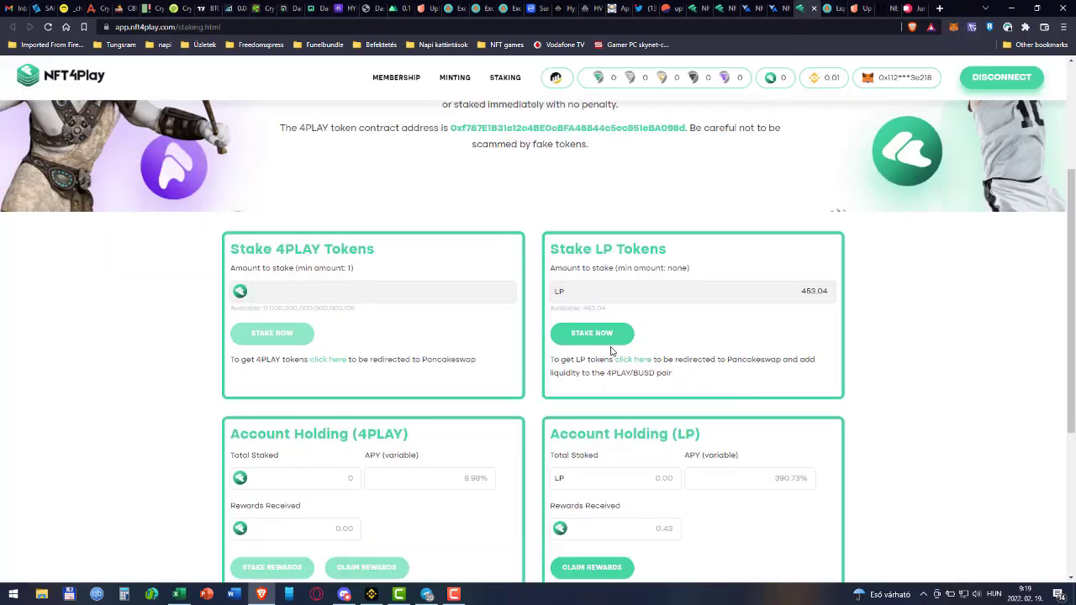
Reload the staking page, try to stake 453.04 LP tokens and reject the MetaMask request
click(48, 27)
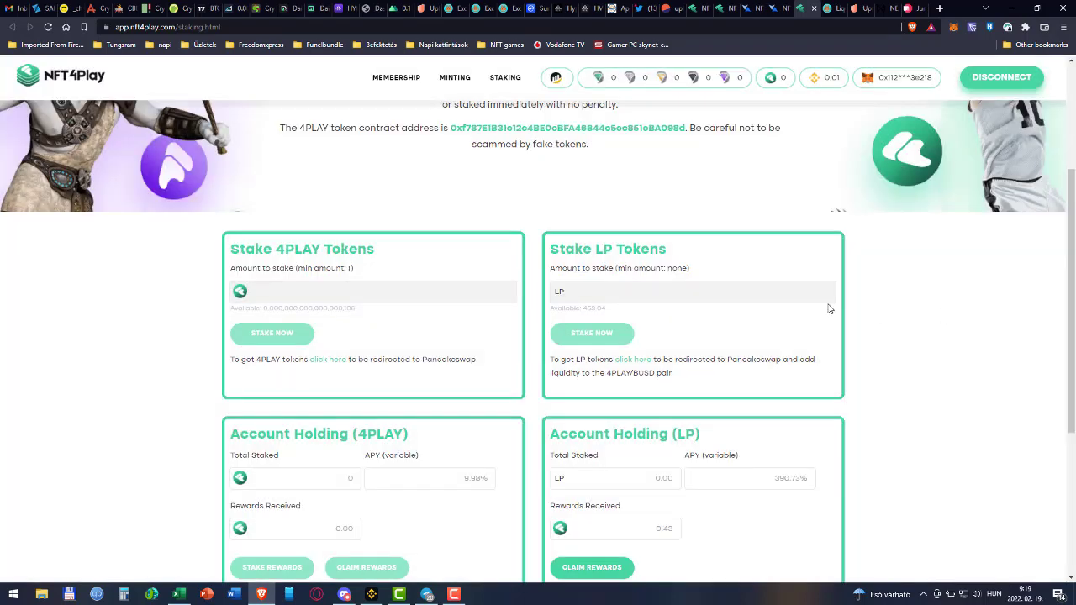
click(817, 292)
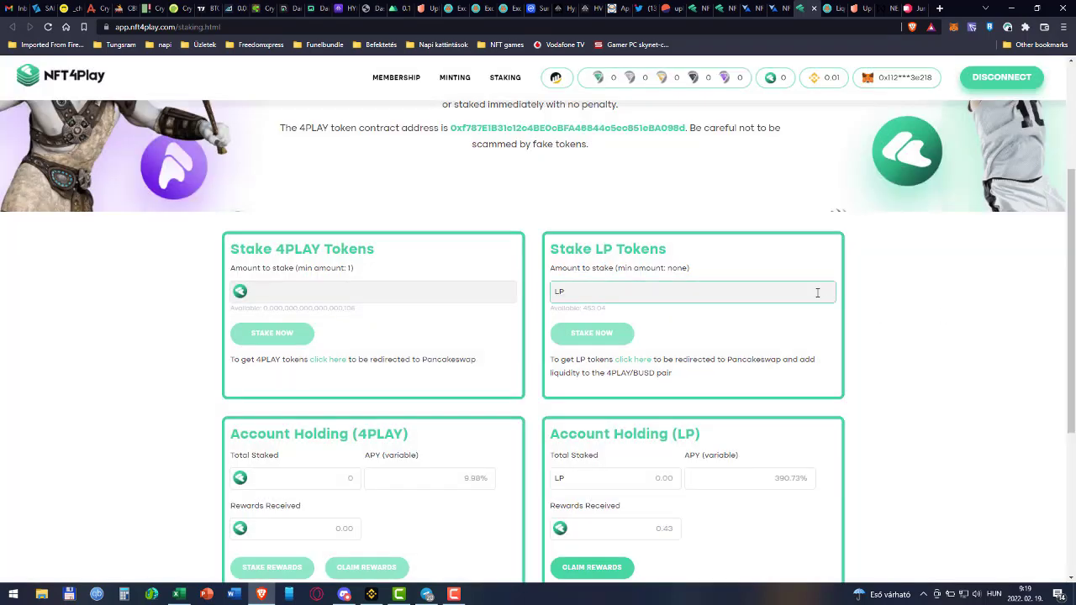
text(453)
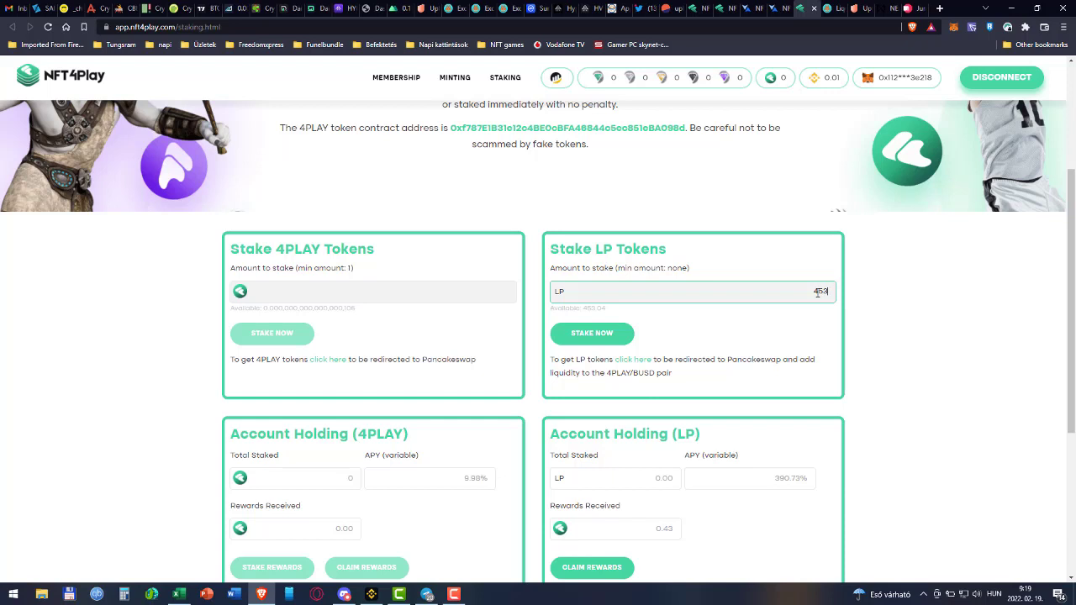
text(.04)
click(583, 335)
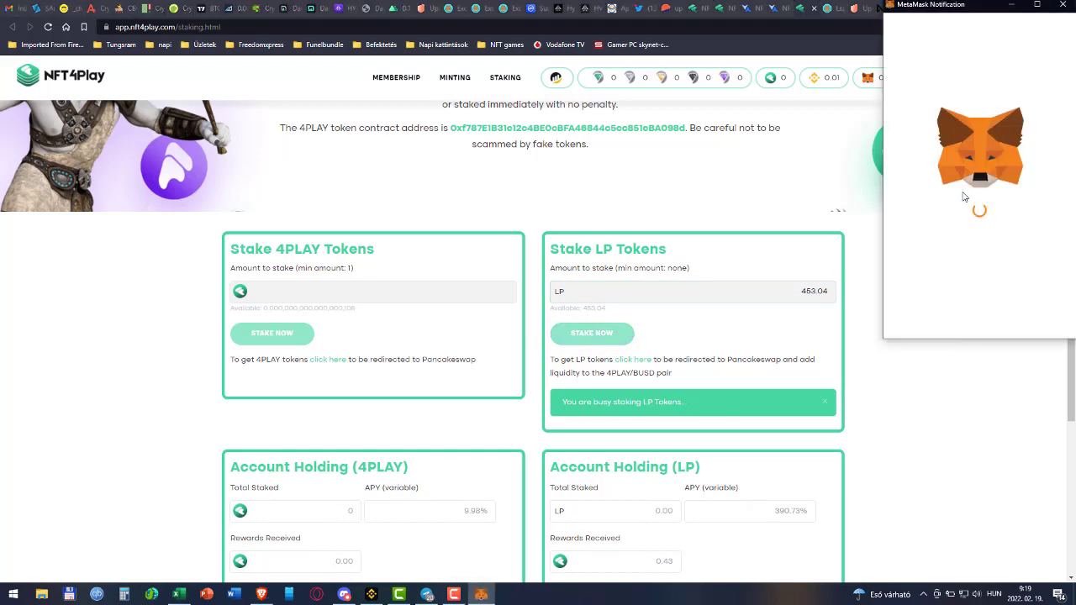
scroll(967, 253, down, 3)
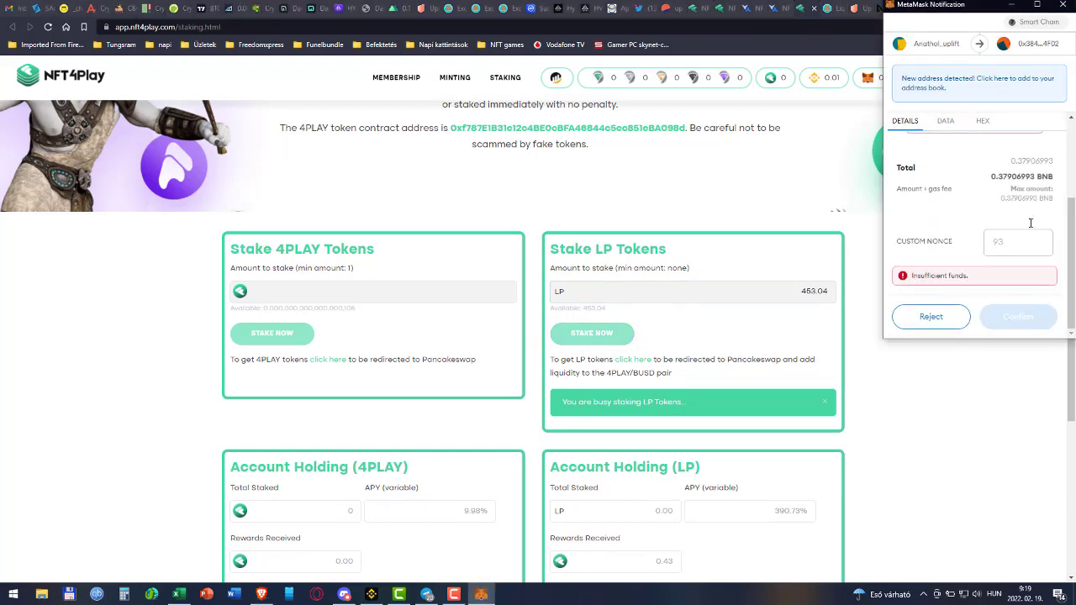
click(931, 316)
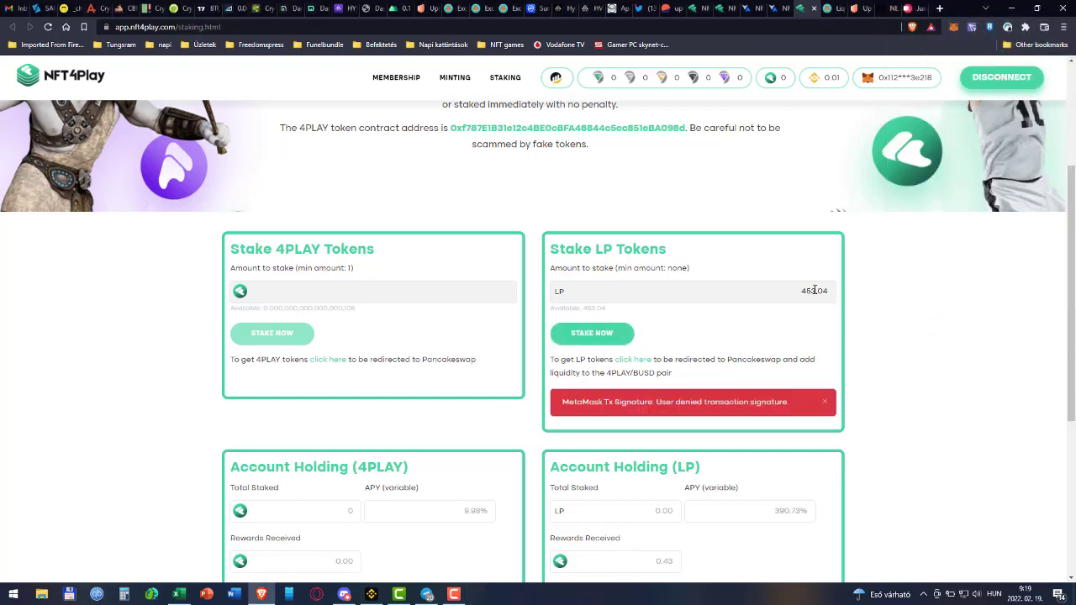
Stake 453 LP tokens on NFT4Play, confirm the transaction in MetaMask and review the LP account holding
drag(813, 290, 836, 291)
key(BackSpace)
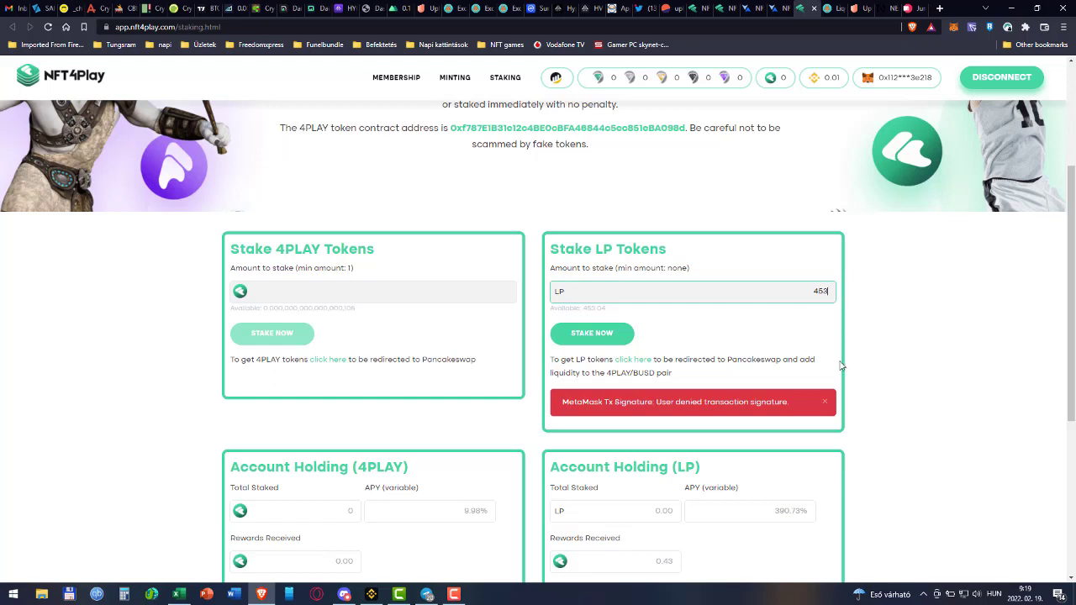
click(594, 333)
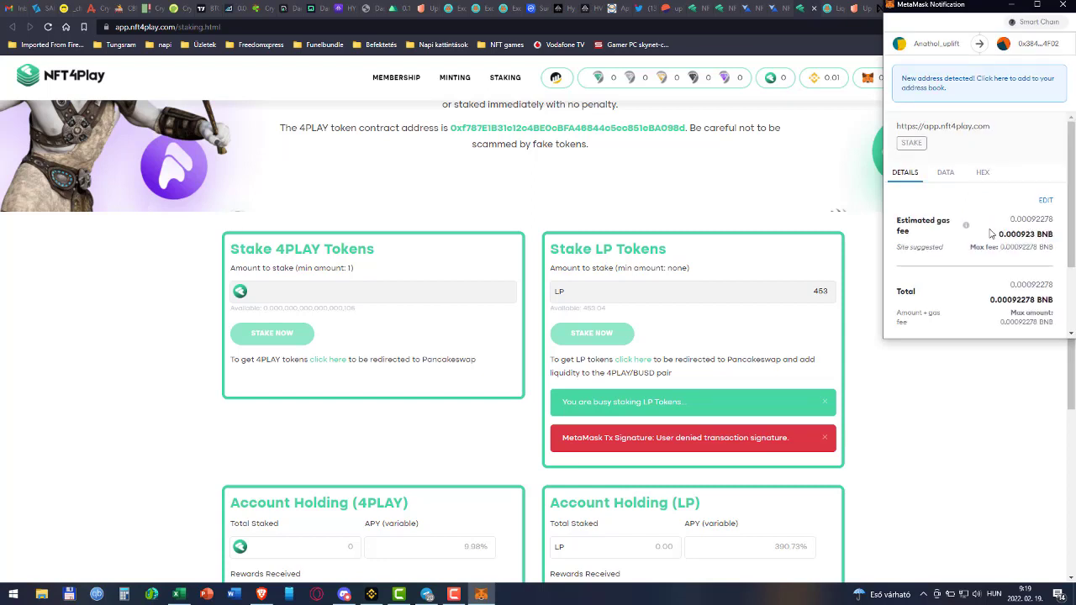
scroll(990, 233, down, 2)
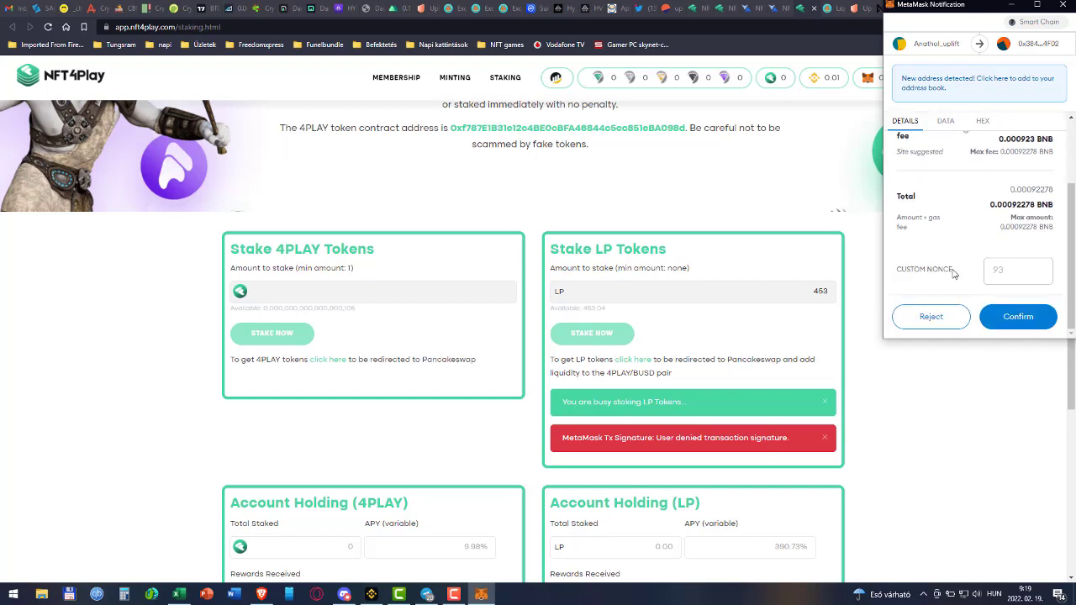
click(1018, 317)
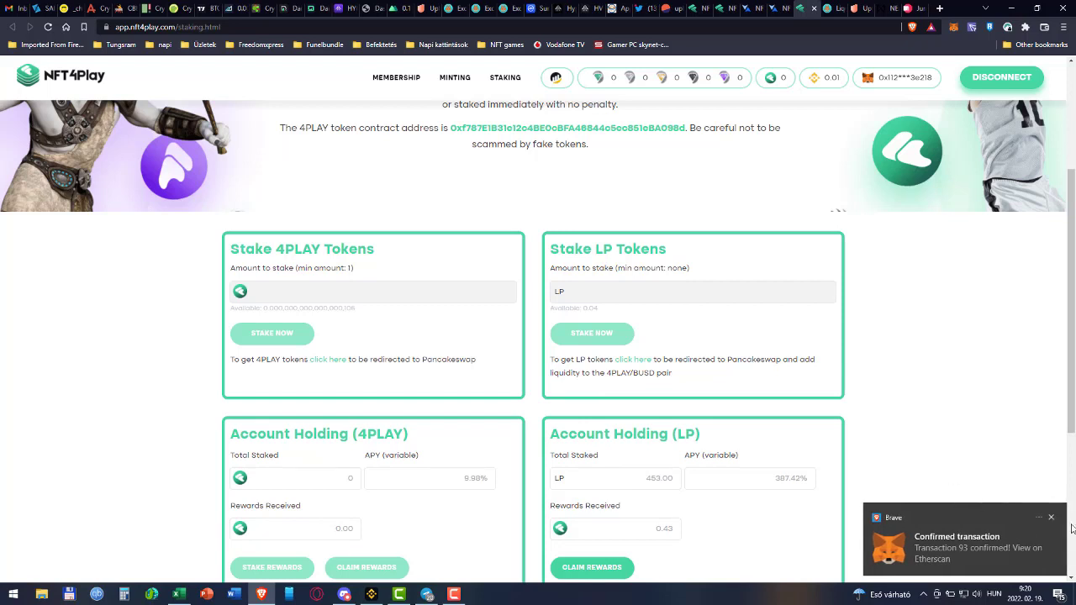
click(1051, 517)
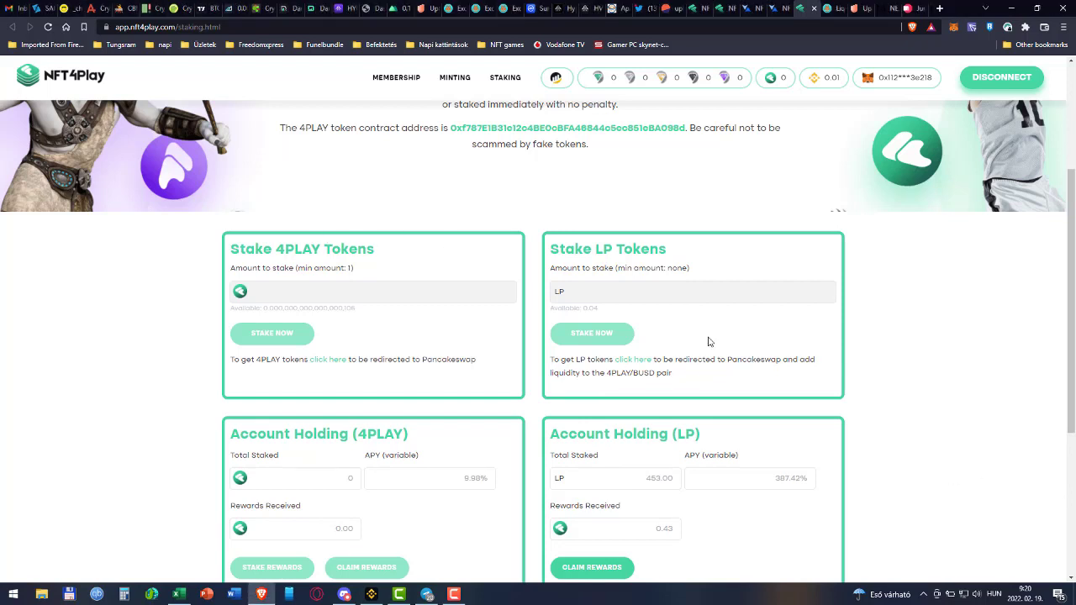
scroll(946, 370, down, 2)
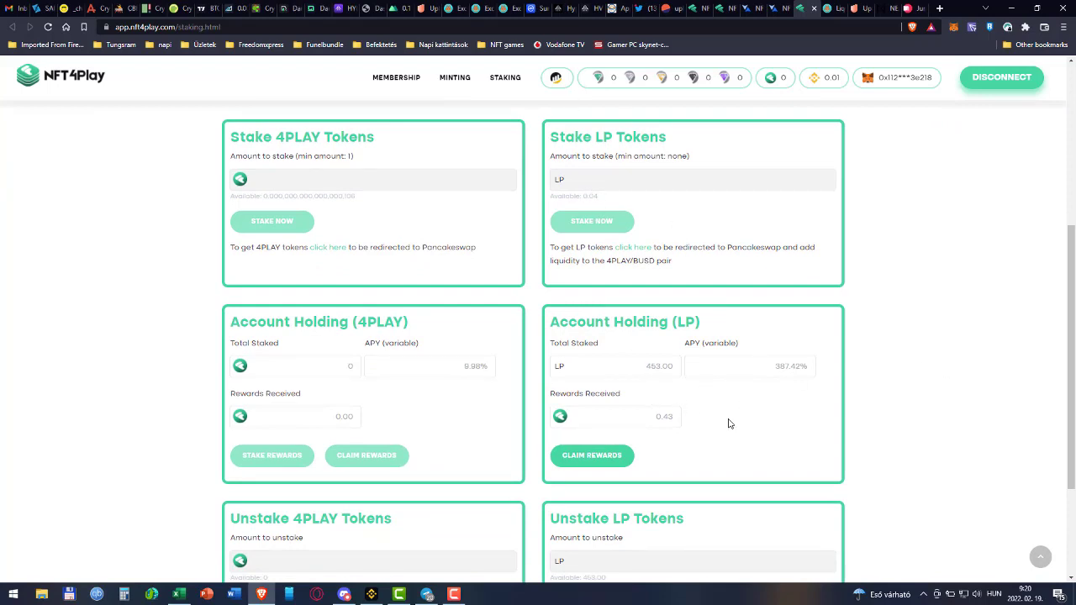
scroll(735, 423, down, 3)
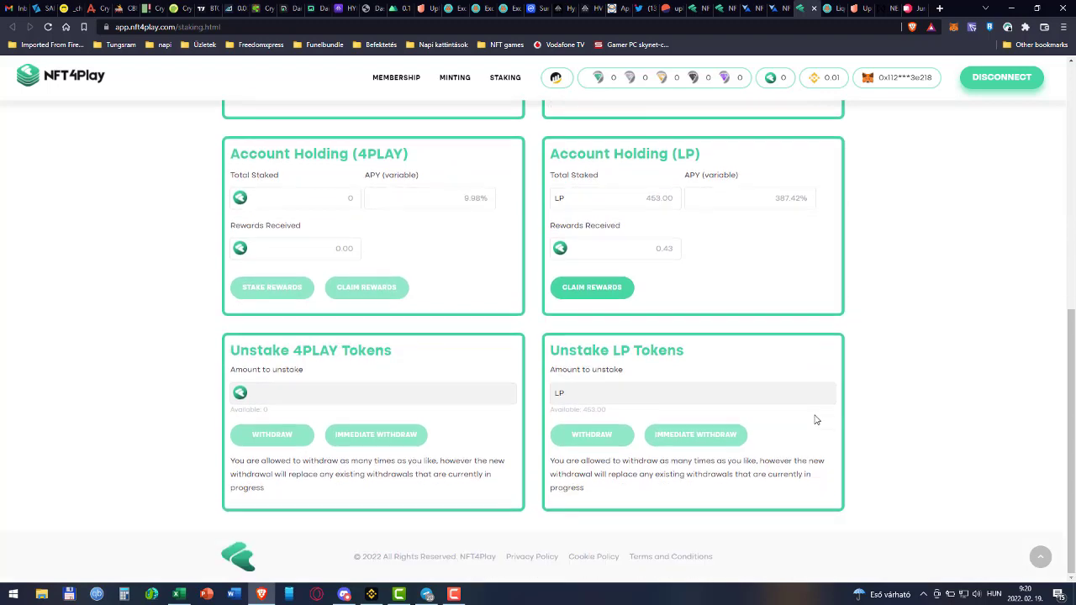
scroll(816, 419, up, 3)
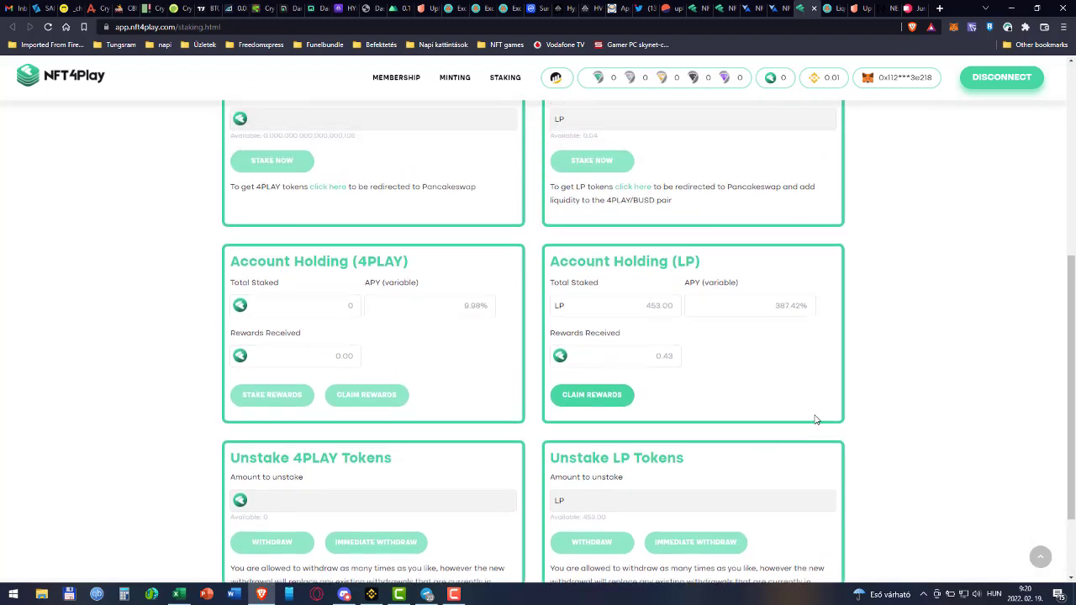
scroll(816, 419, up, 1)
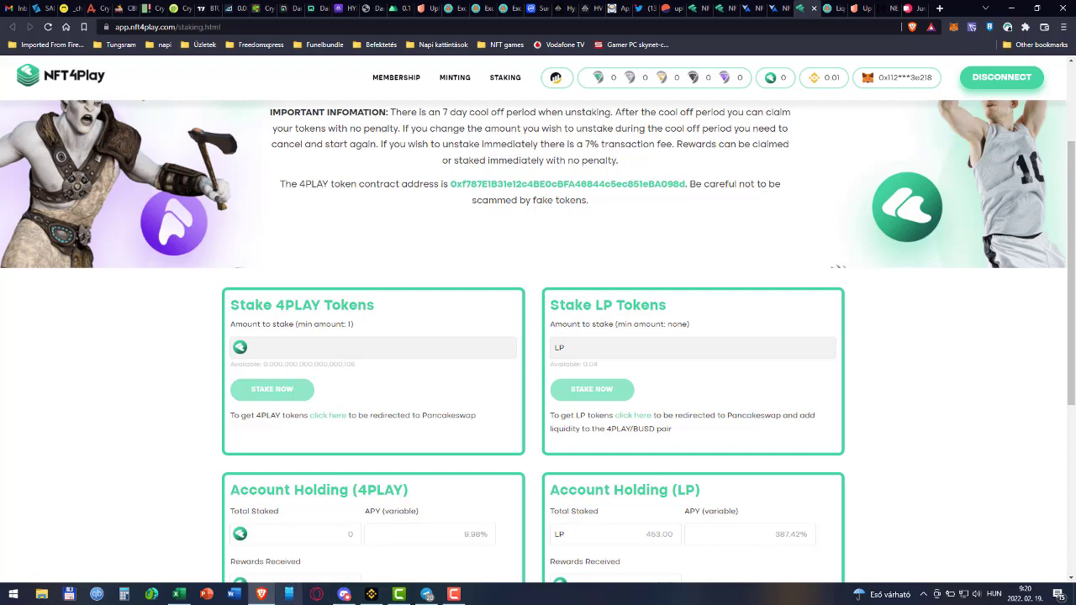
Switch to the Excel workbook and correct the decimal separator of the BUSD amount in N2 to read 38,3919
click(179, 594)
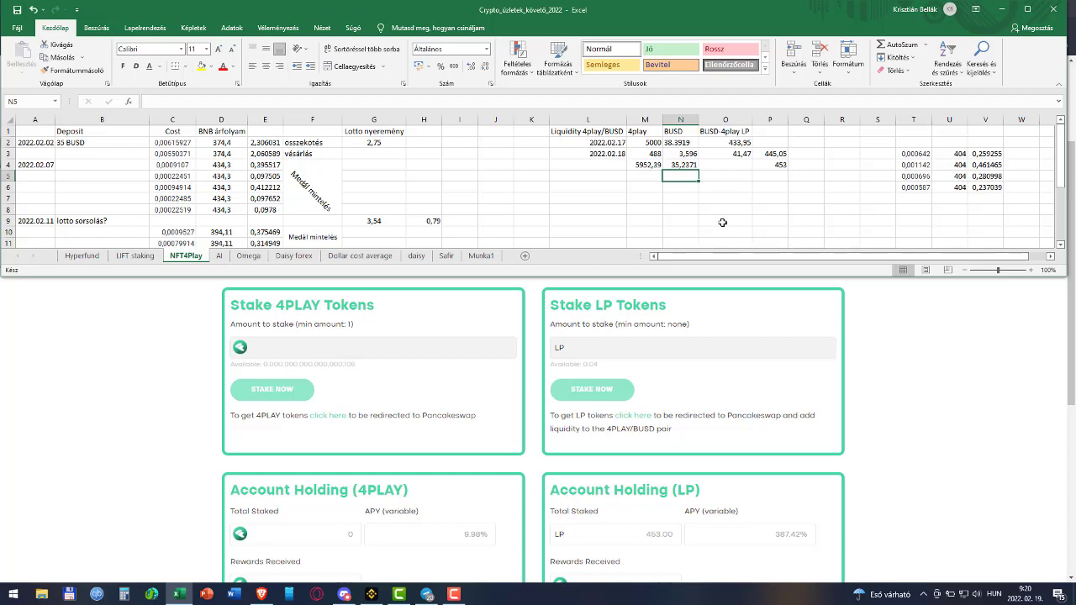
double_click(679, 143)
key(Left)
key(Left)
key(Left)
key(Left)
key(BackSpace)
text(,)
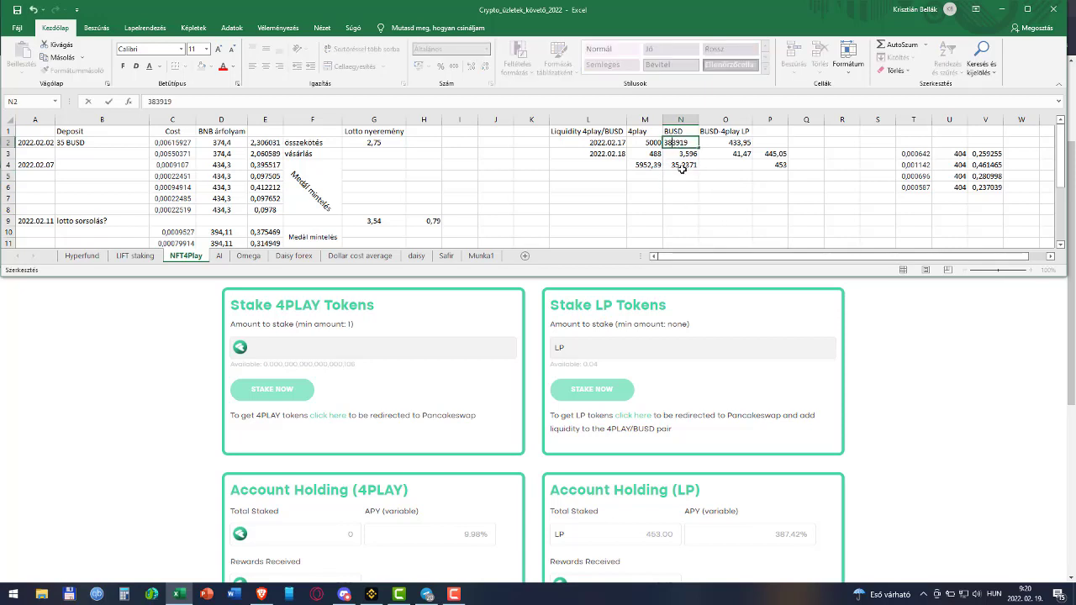
key(Return)
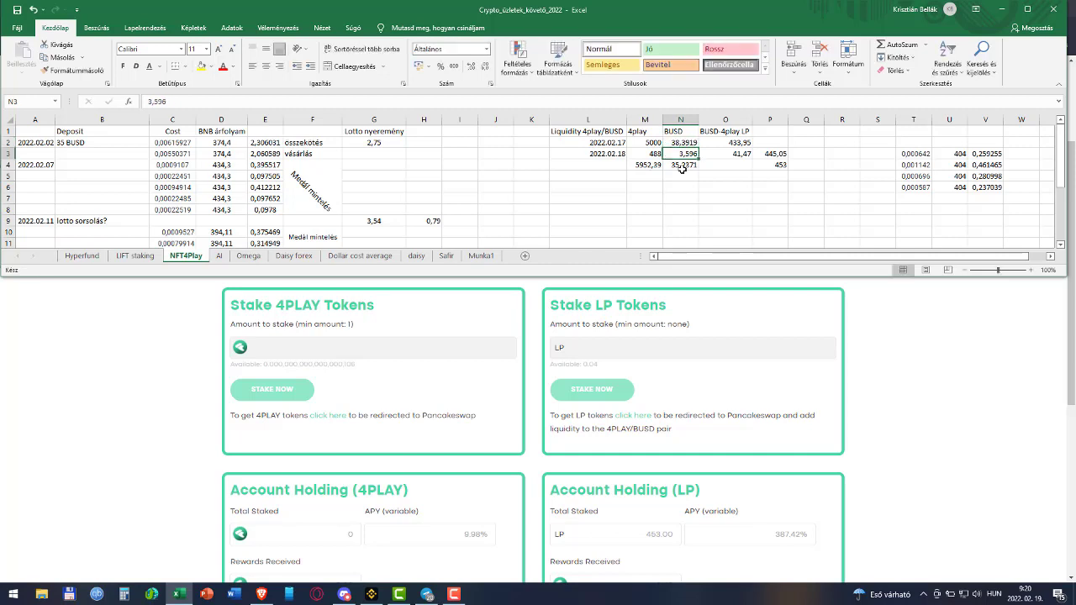
Minimize the Excel workbook and switch to the BTCUSDT chart on TradingView
click(1002, 9)
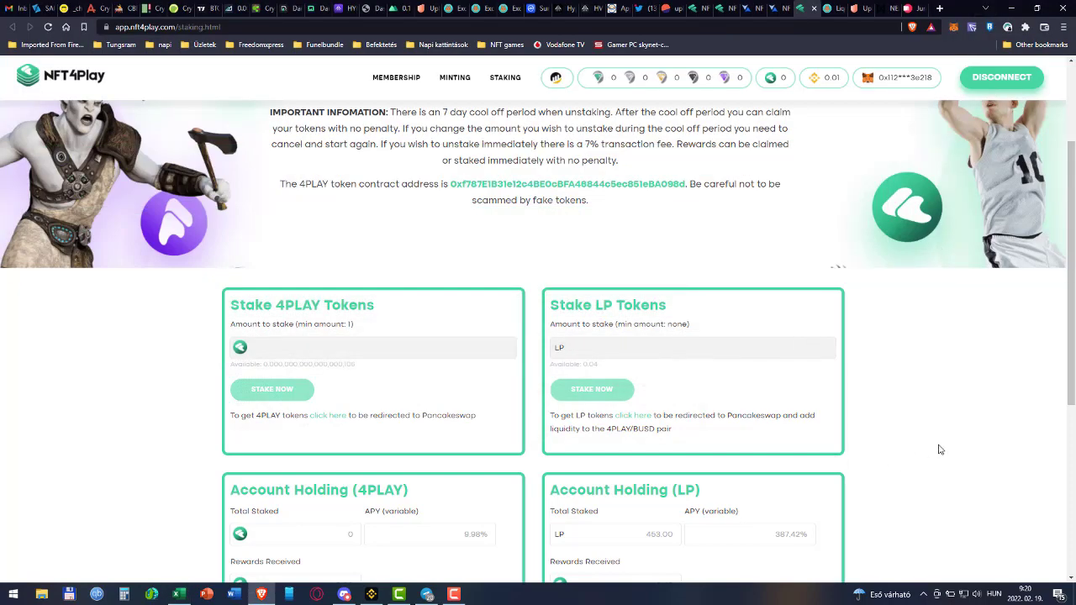
click(205, 8)
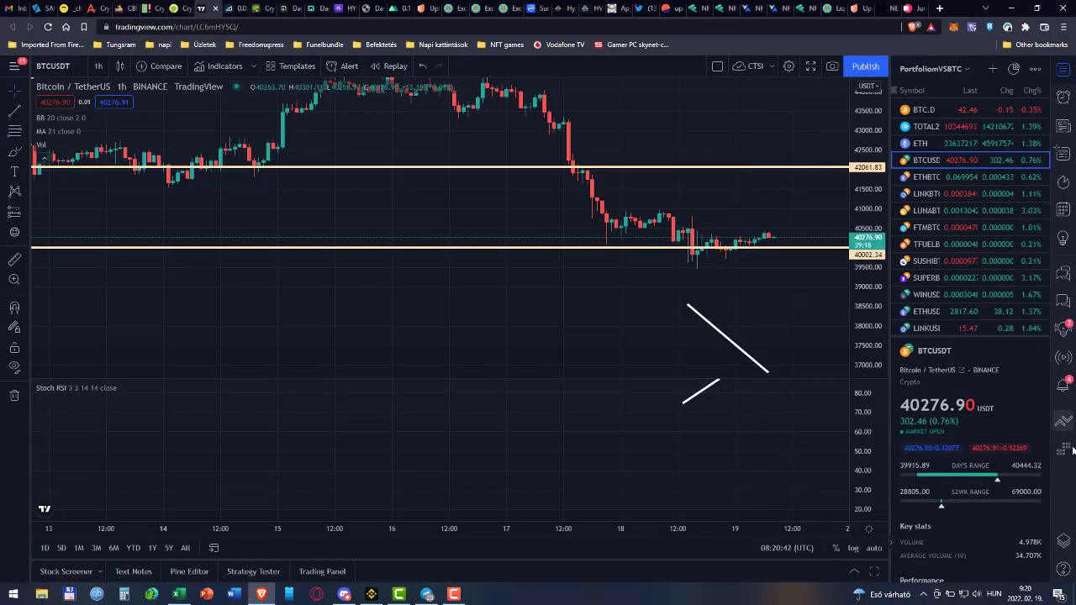